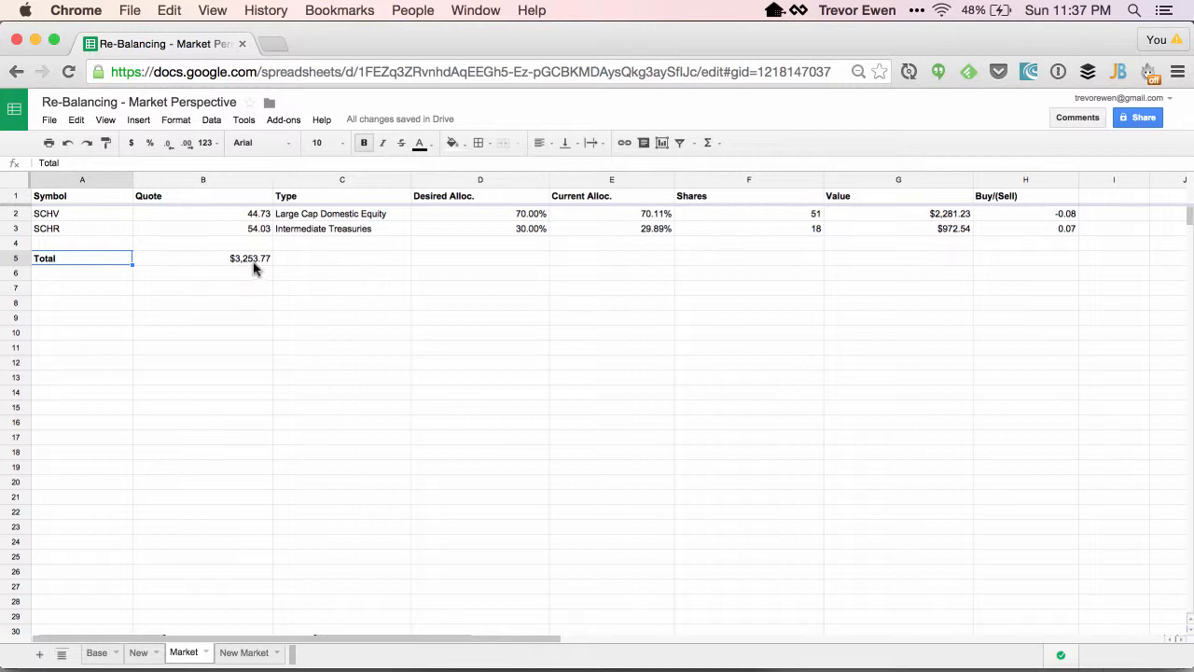
Switch to the New Market sheet and enter the symbols SCHV and SCHP in the Symbol column.
{"action": "left_click", "coordinate": [246, 652]}
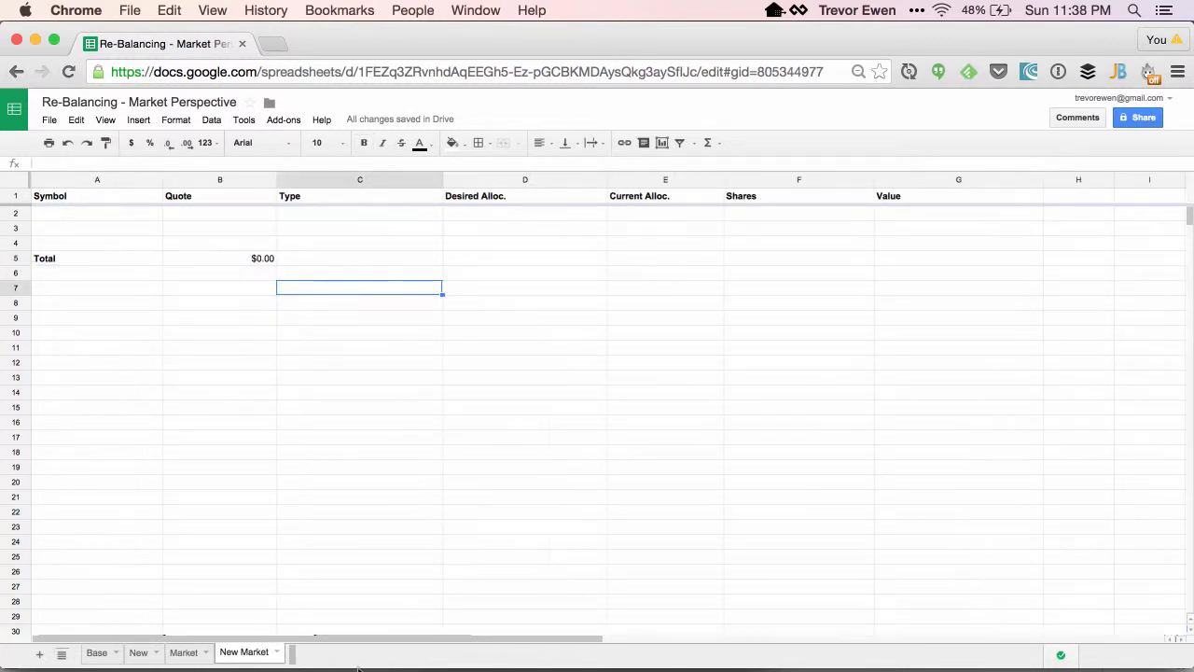
{"action": "double_click", "coordinate": [201, 262]}
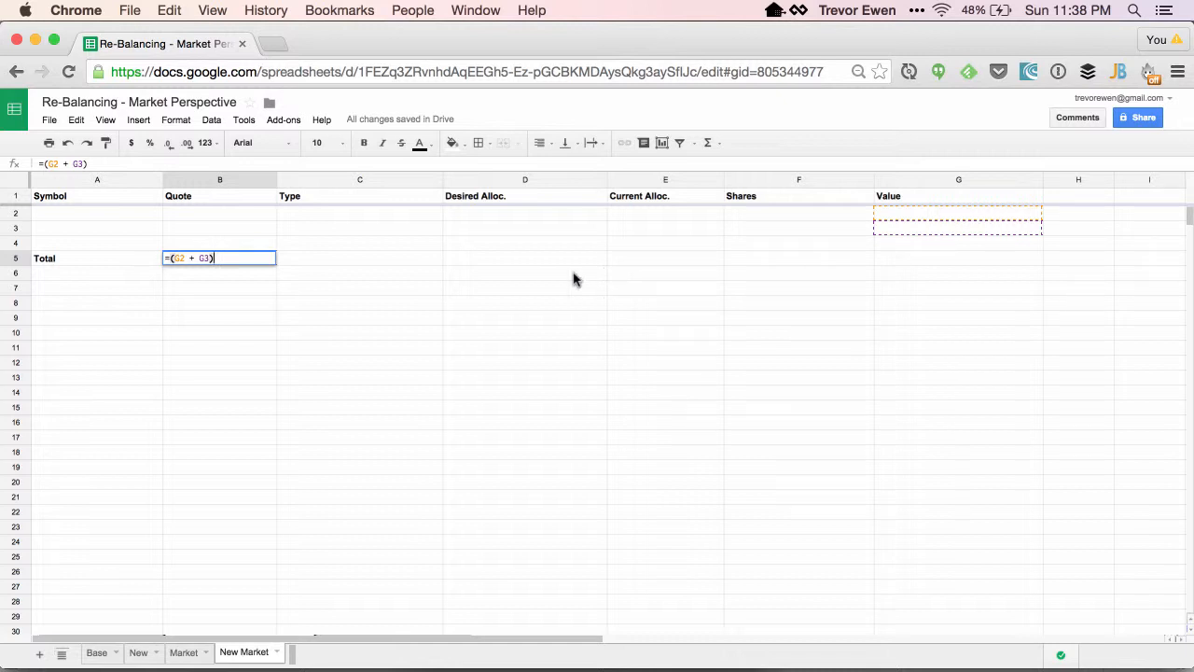
{"action": "left_click", "coordinate": [105, 214]}
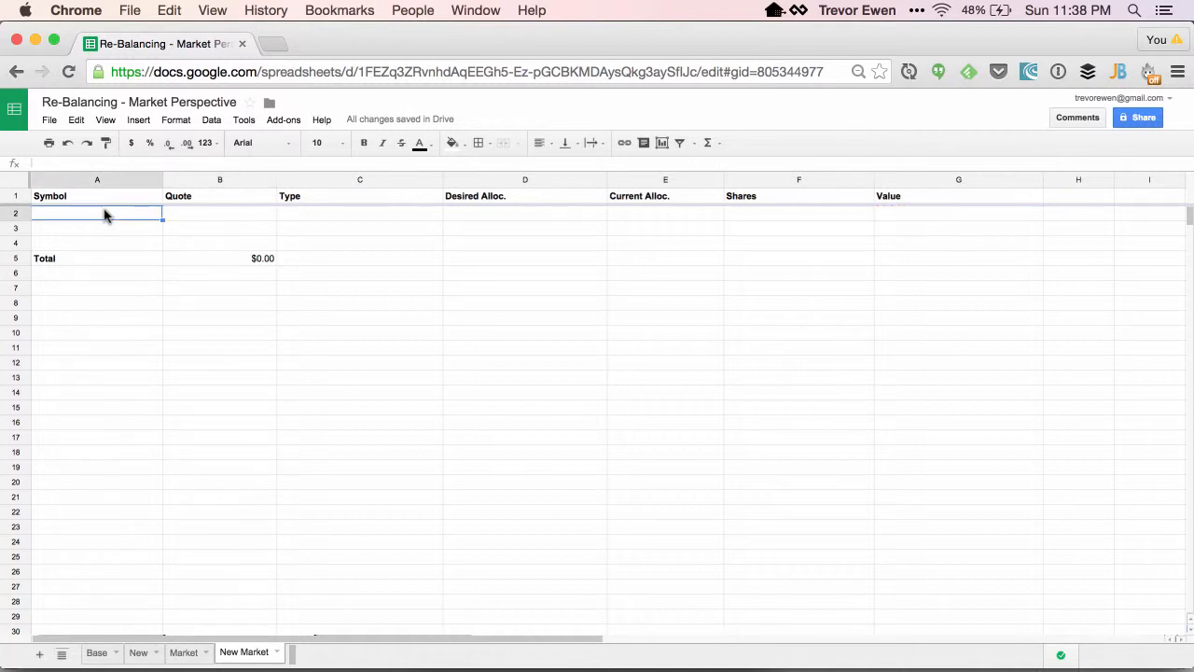
{"action": "double_click", "coordinate": [101, 213]}
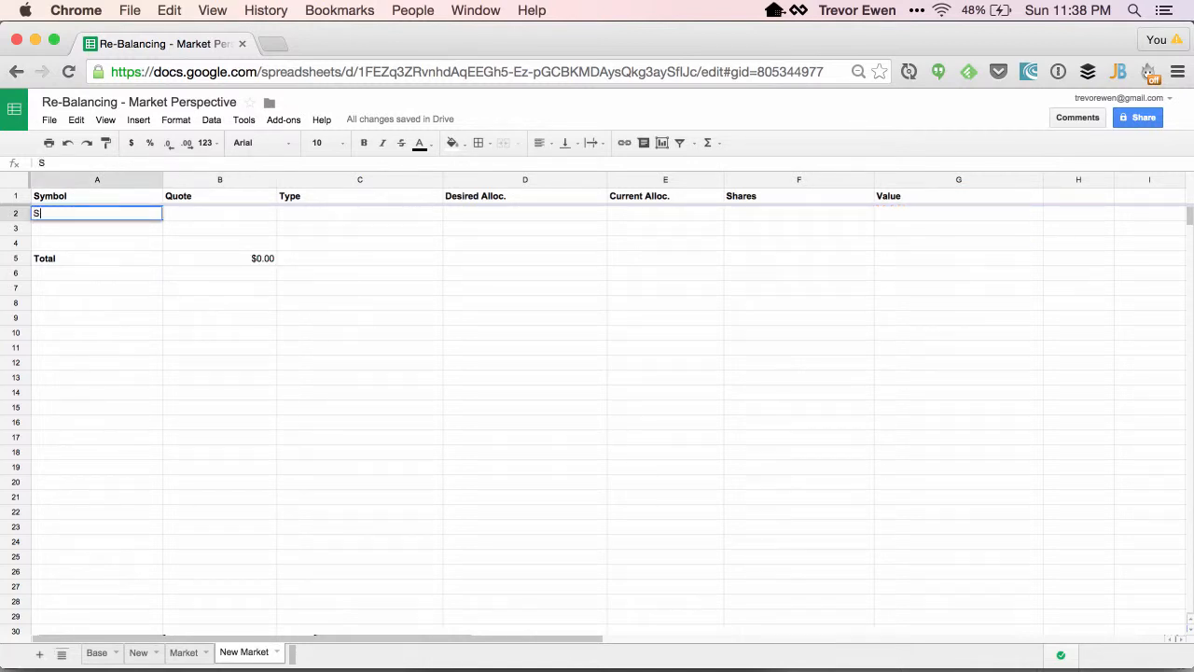
{"action": "key", "text": "Return"}
{"action": "type", "text": "SCHP"}
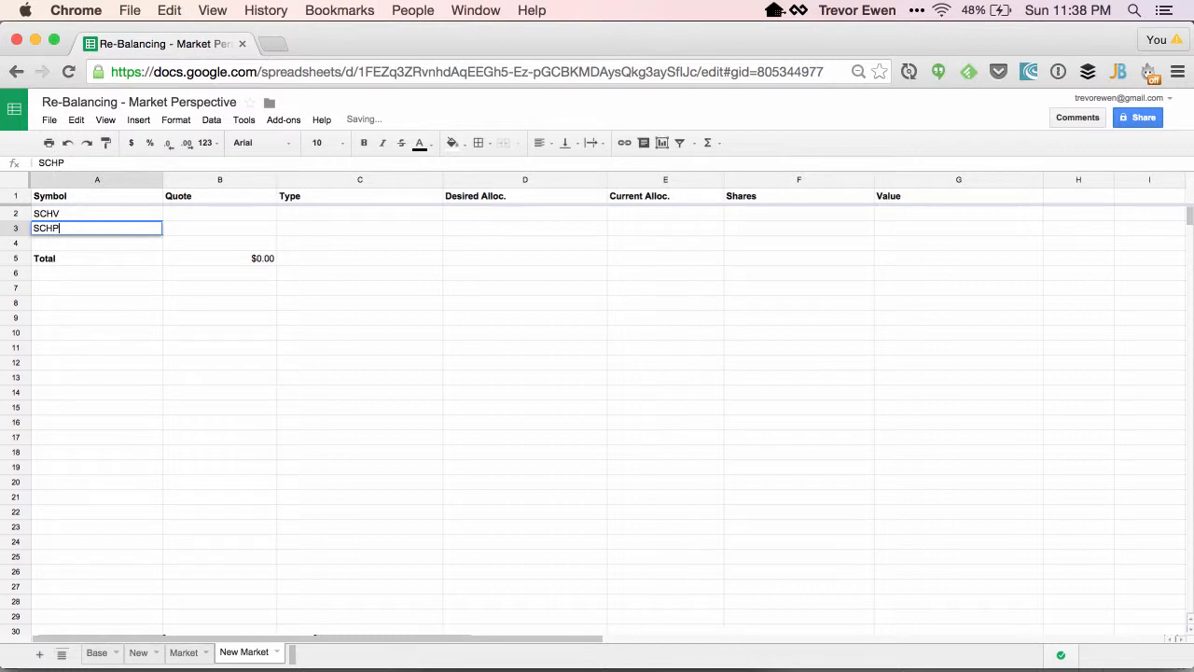
{"action": "left_click", "coordinate": [248, 215]}
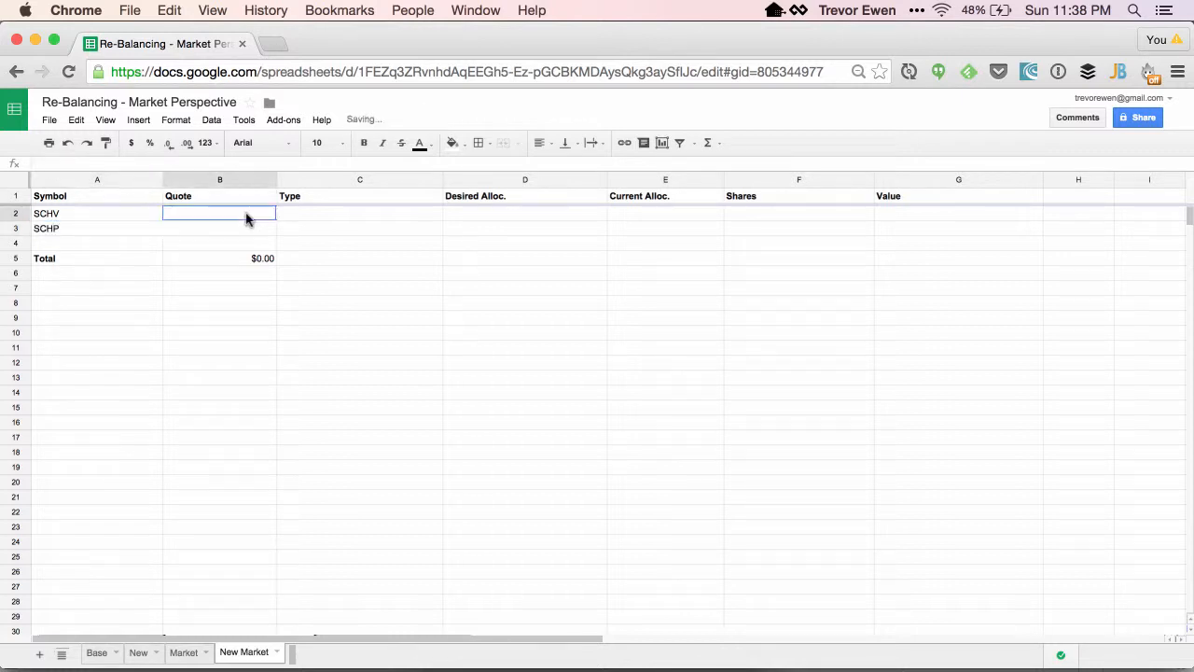
Enter the types Large Cap Equity for SCHV and TIPS for SCHP.
{"action": "left_click", "coordinate": [289, 218]}
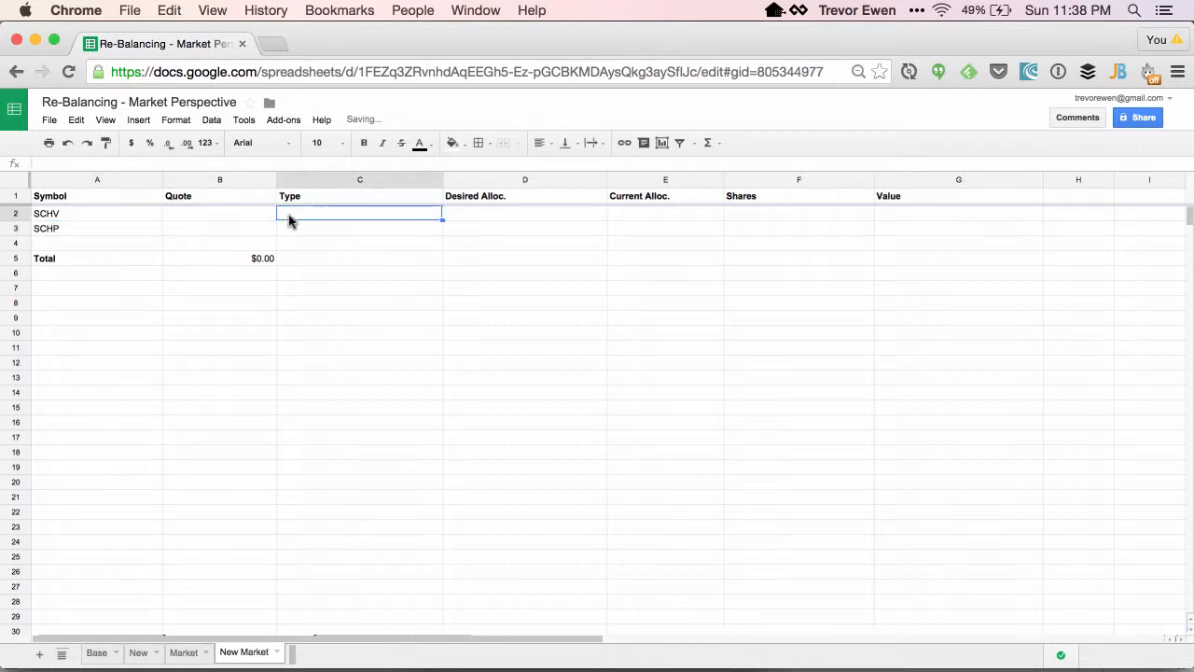
{"action": "type", "text": "Large Cap Equity"}
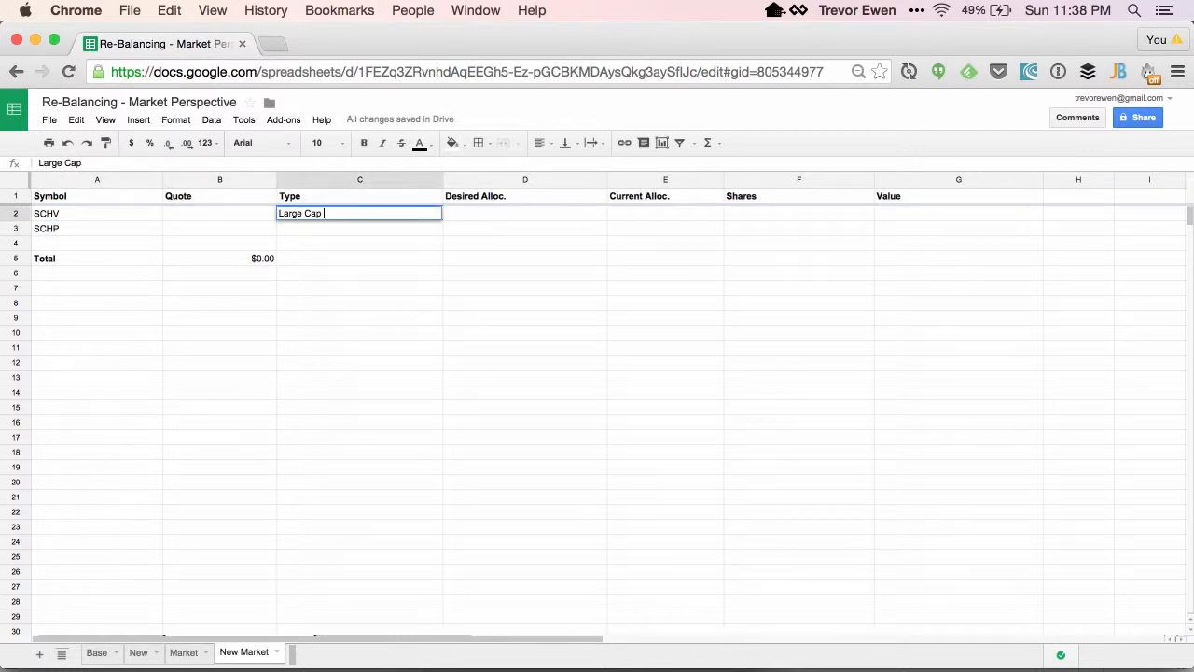
{"action": "left_click", "coordinate": [300, 227]}
{"action": "type", "text": "Ti"}
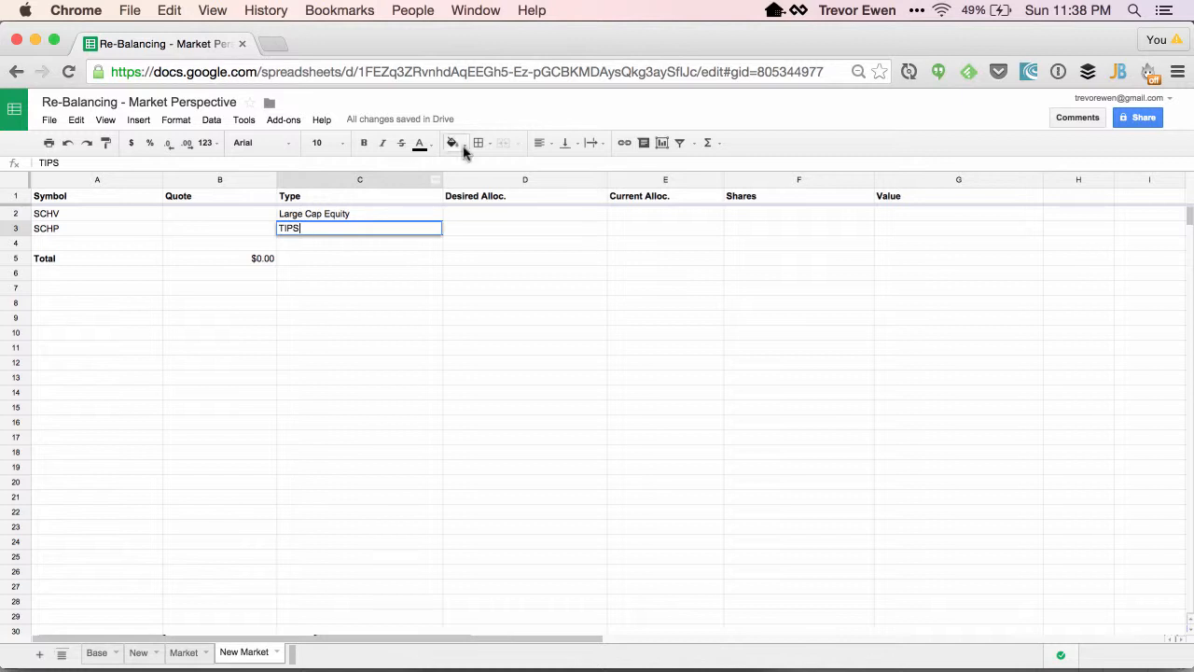
Enter desired allocations of .7 for SCHV and .3 for SCHP.
{"action": "left_click", "coordinate": [476, 215]}
{"action": "type", "text": ".7"}
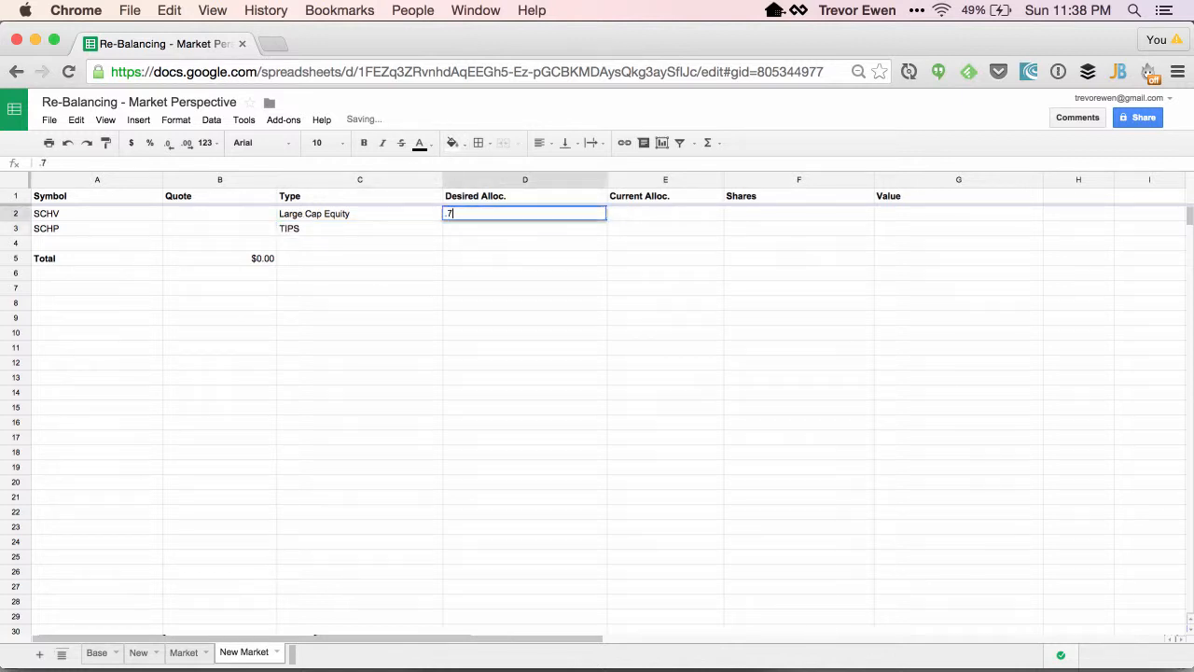
{"action": "left_click", "coordinate": [491, 229]}
{"action": "type", "text": "."}
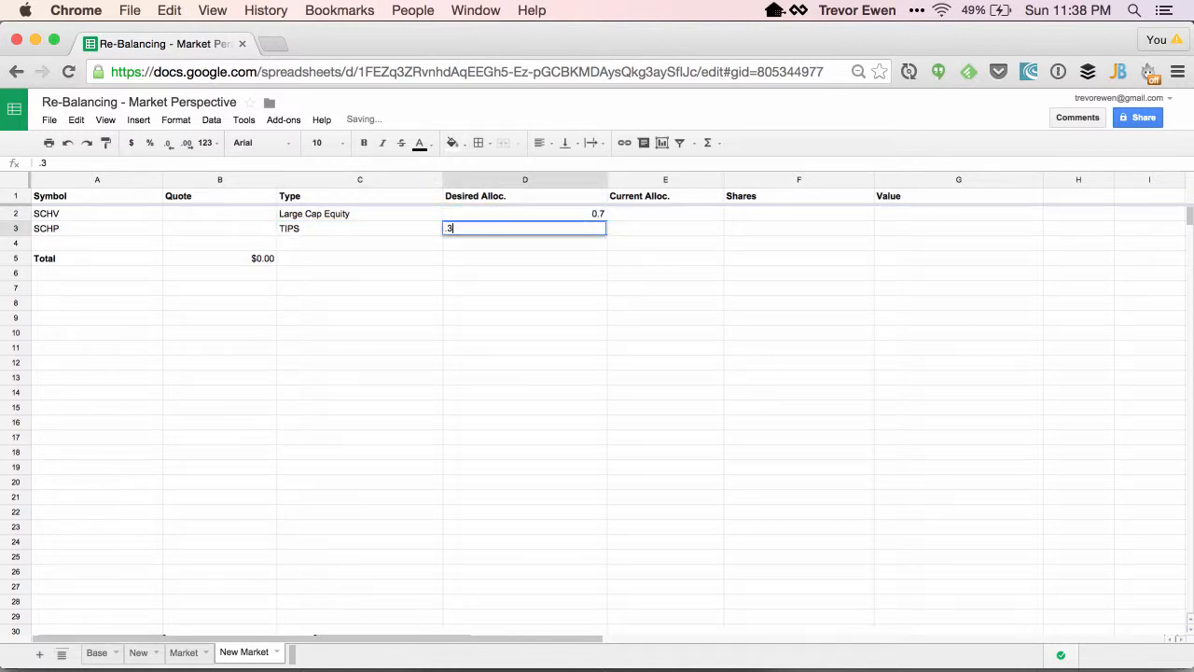
{"action": "type", "text": "3"}
{"action": "left_click", "coordinate": [589, 242]}
{"action": "left_click", "coordinate": [553, 218]}
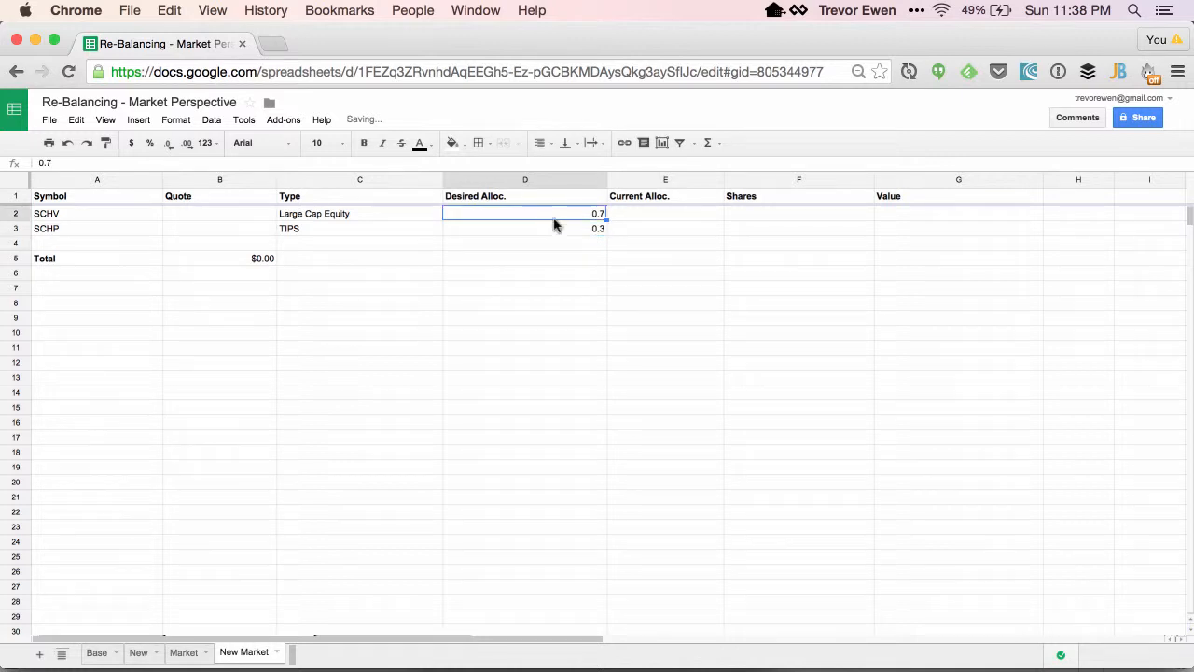
Enter share counts of 40 for SCHV and 20 for SCHP.
{"action": "left_click", "coordinate": [789, 212]}
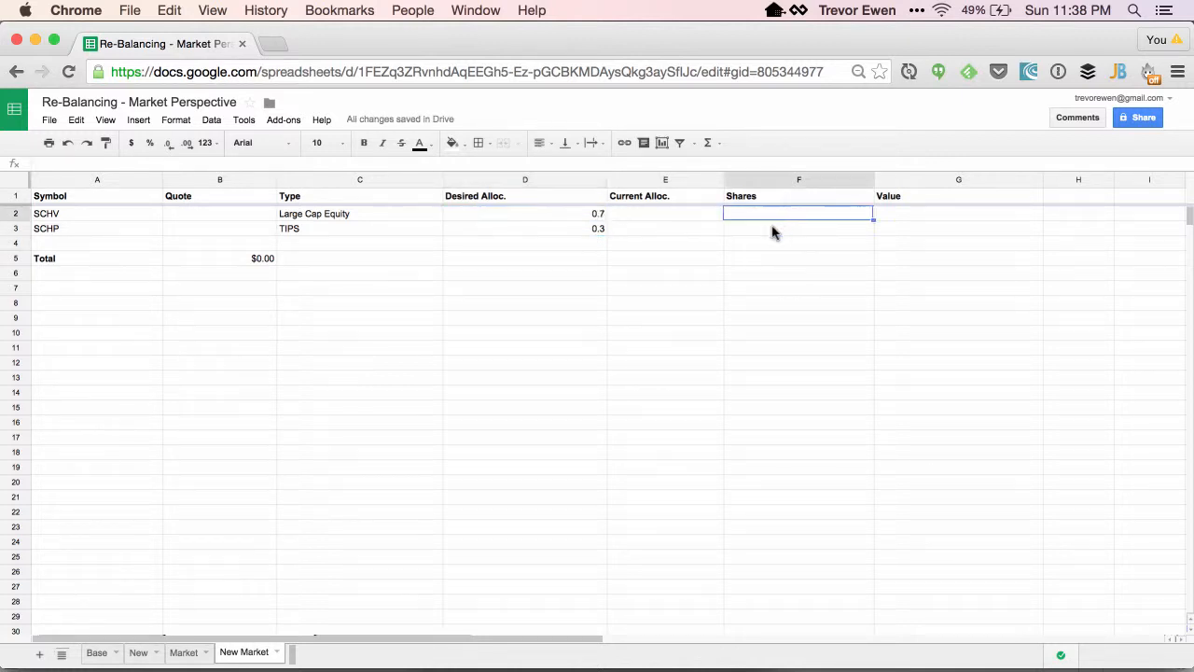
{"action": "type", "text": "40"}
{"action": "key", "text": "Return"}
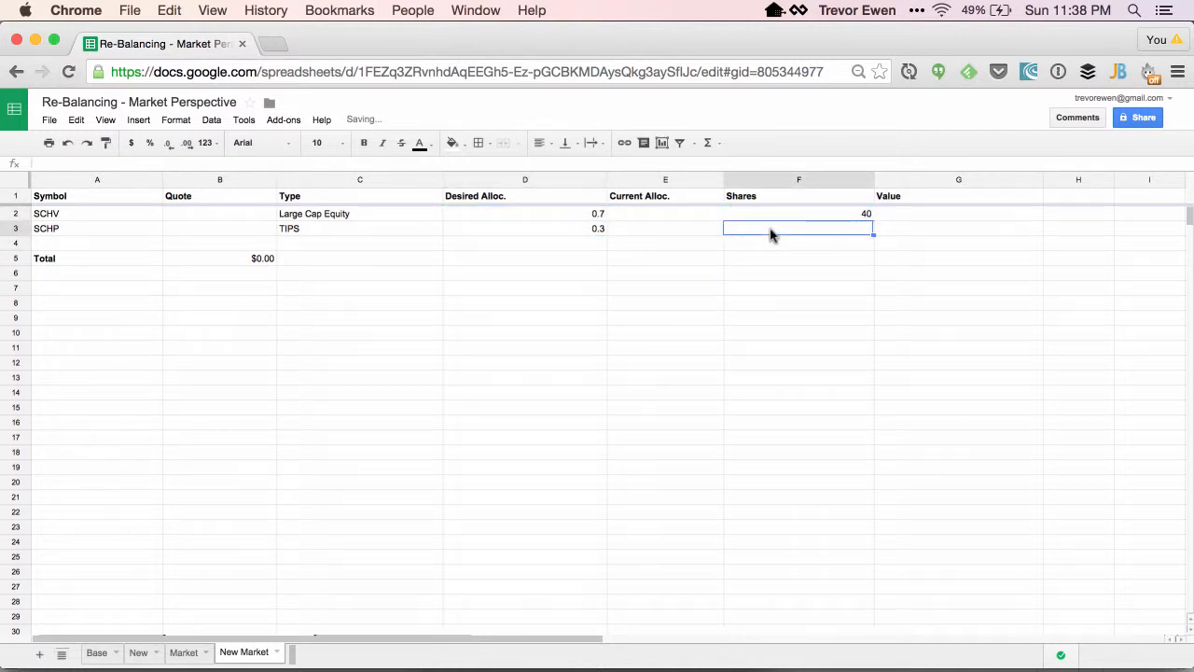
{"action": "type", "text": "20"}
{"action": "left_click", "coordinate": [774, 262]}
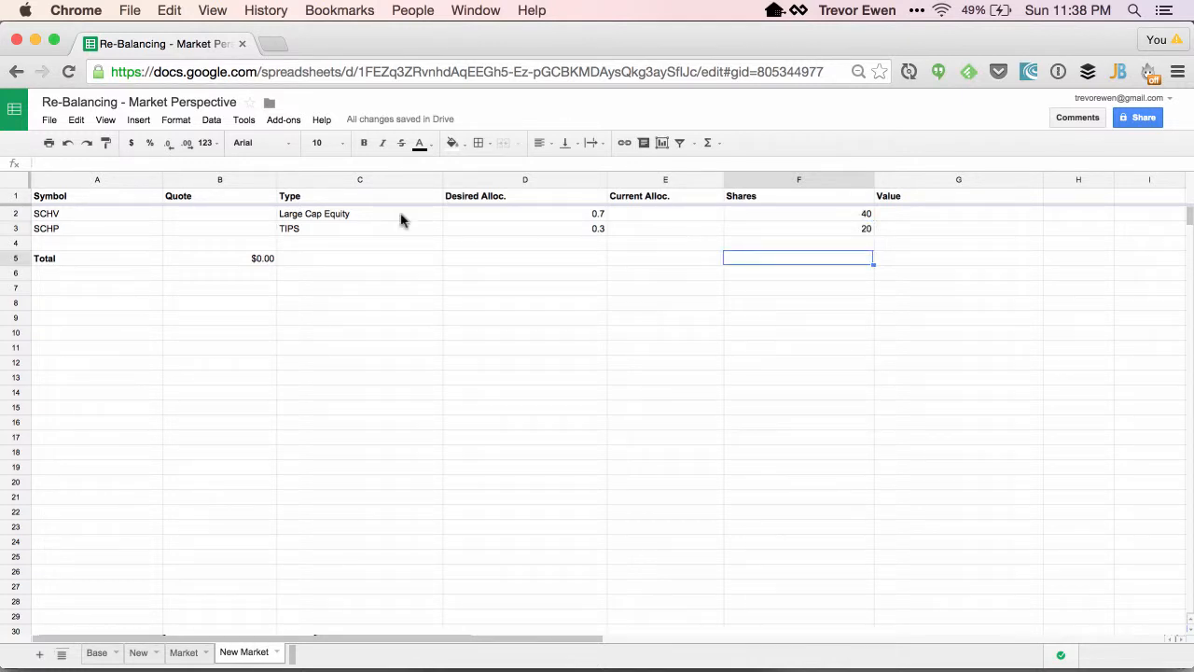
Fetch SCHV's live quote in B2 with the formula =GOOGLEFINANCE(A2).
{"action": "left_click", "coordinate": [239, 212]}
{"action": "type", "text": "="}
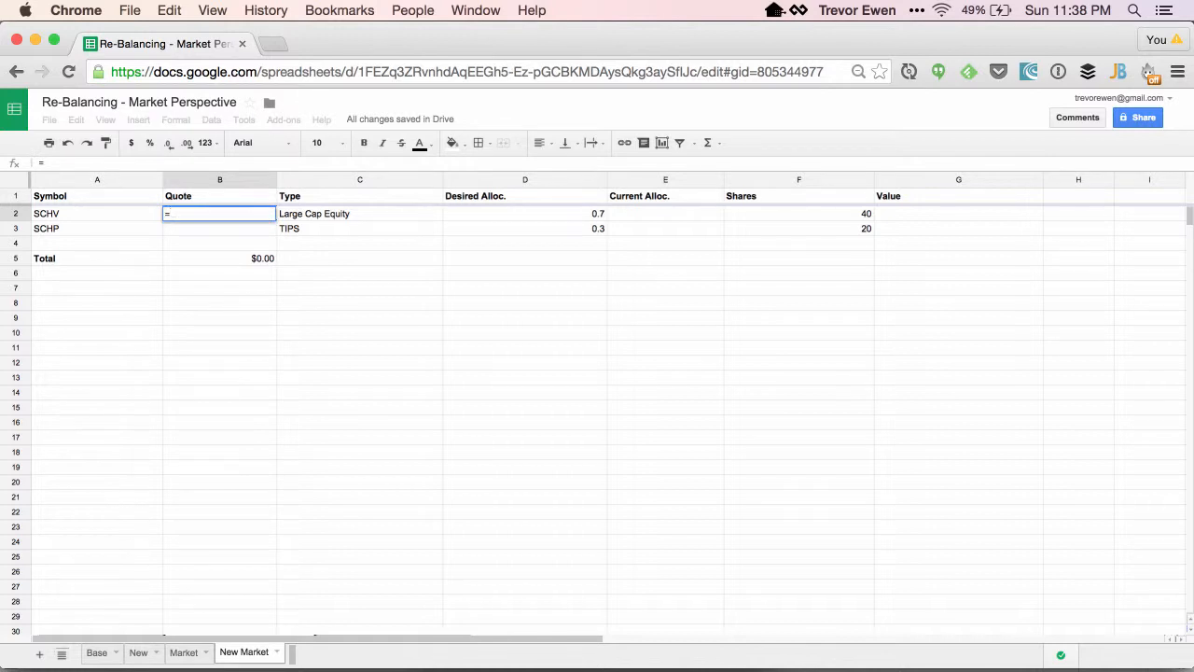
{"action": "type", "text": "GOOG"}
{"action": "key", "text": "Tab"}
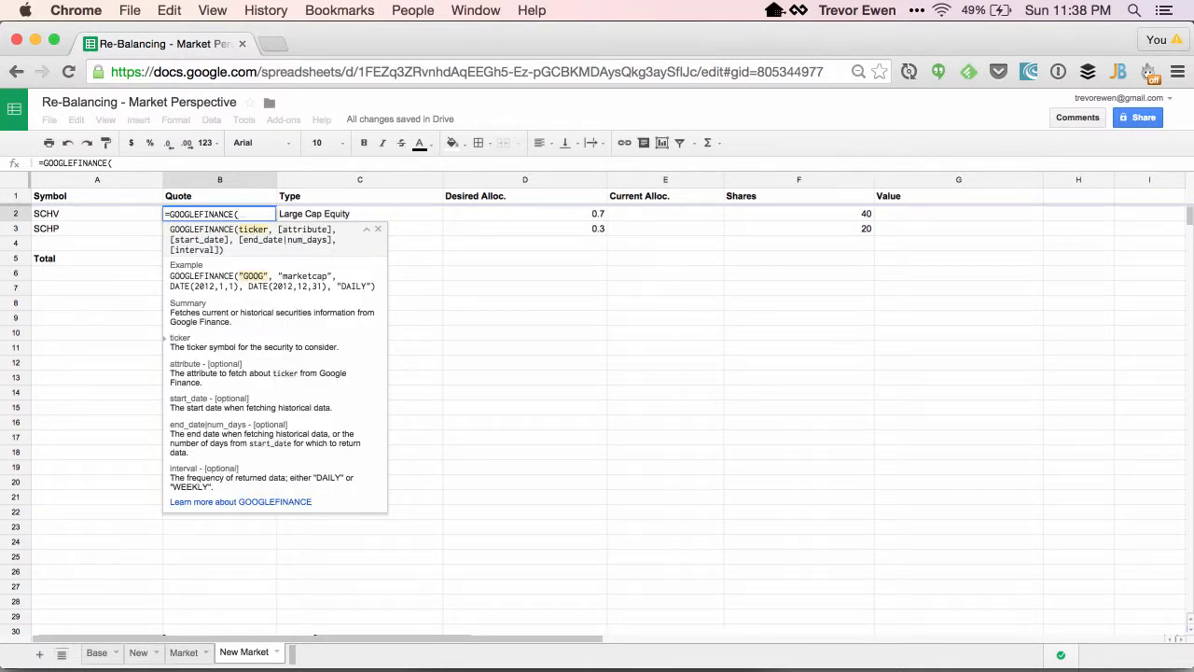
{"action": "type", "text": "A2)"}
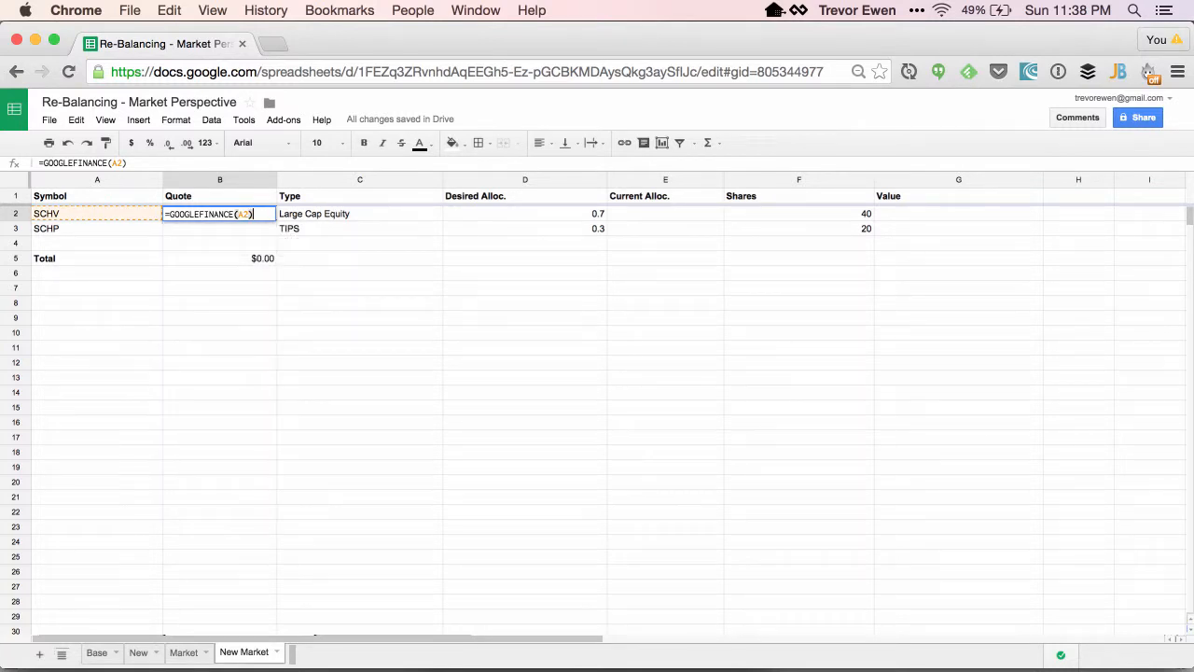
{"action": "key", "text": "Return"}
Fill the quote formula down to the SCHP row and check its reference to A3.
{"action": "left_click", "coordinate": [250, 213]}
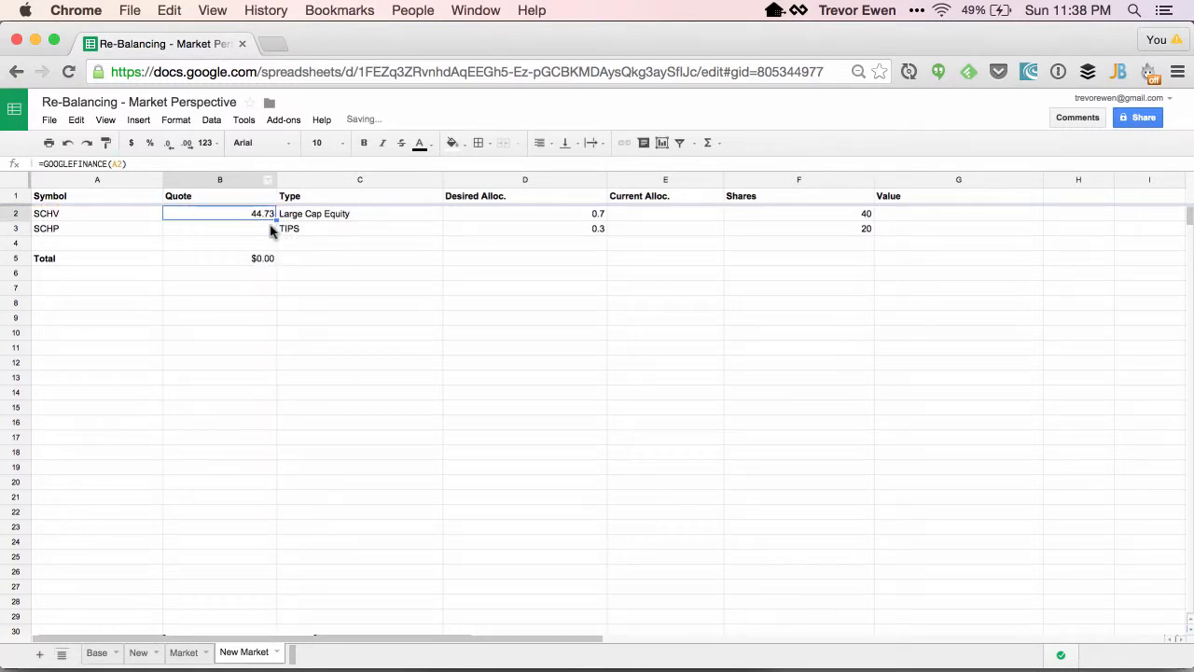
{"action": "left_click_drag", "start_coordinate": [277, 228], "coordinate": [276, 231]}
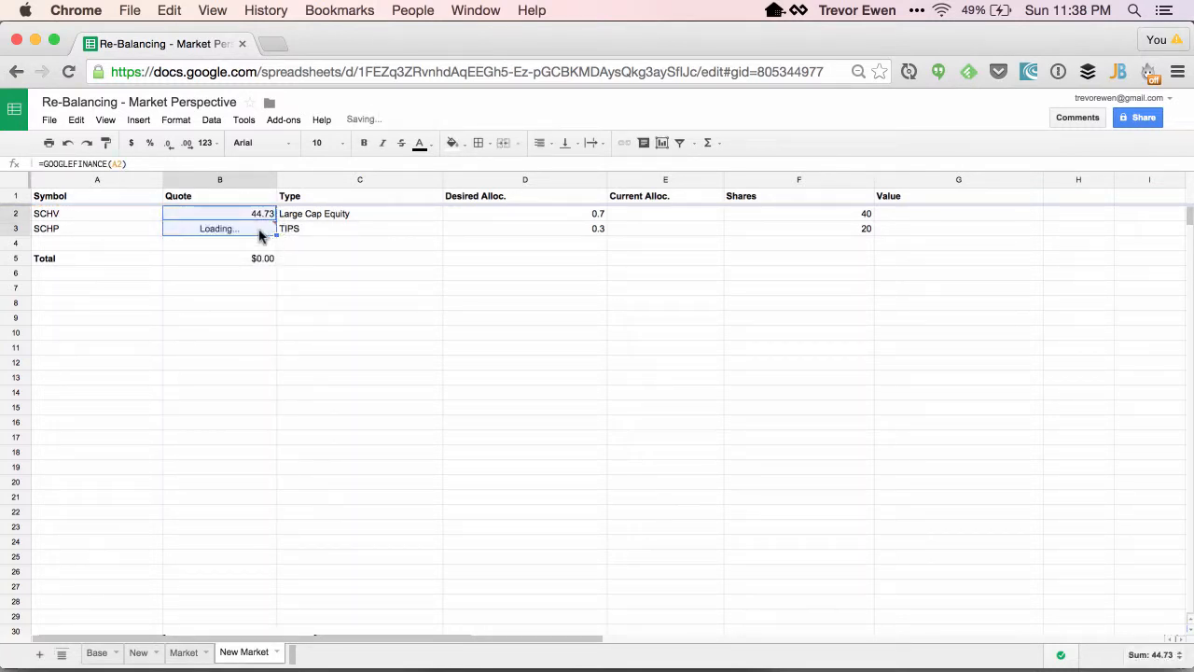
{"action": "double_click", "coordinate": [258, 233]}
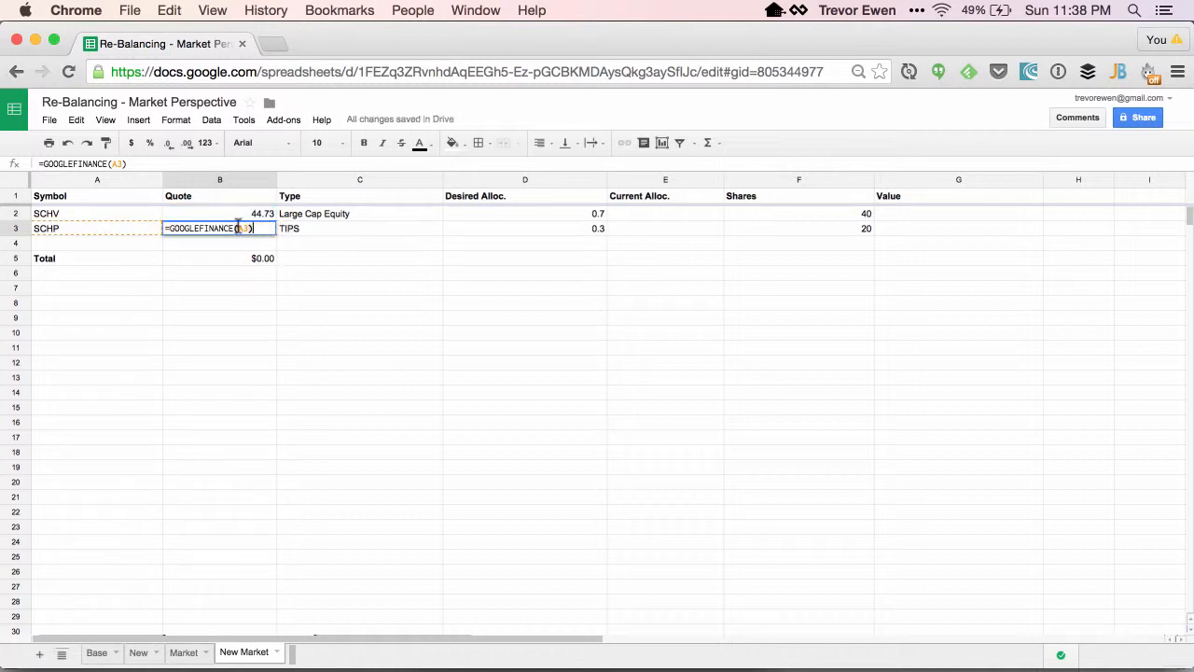
{"action": "left_click", "coordinate": [240, 217]}
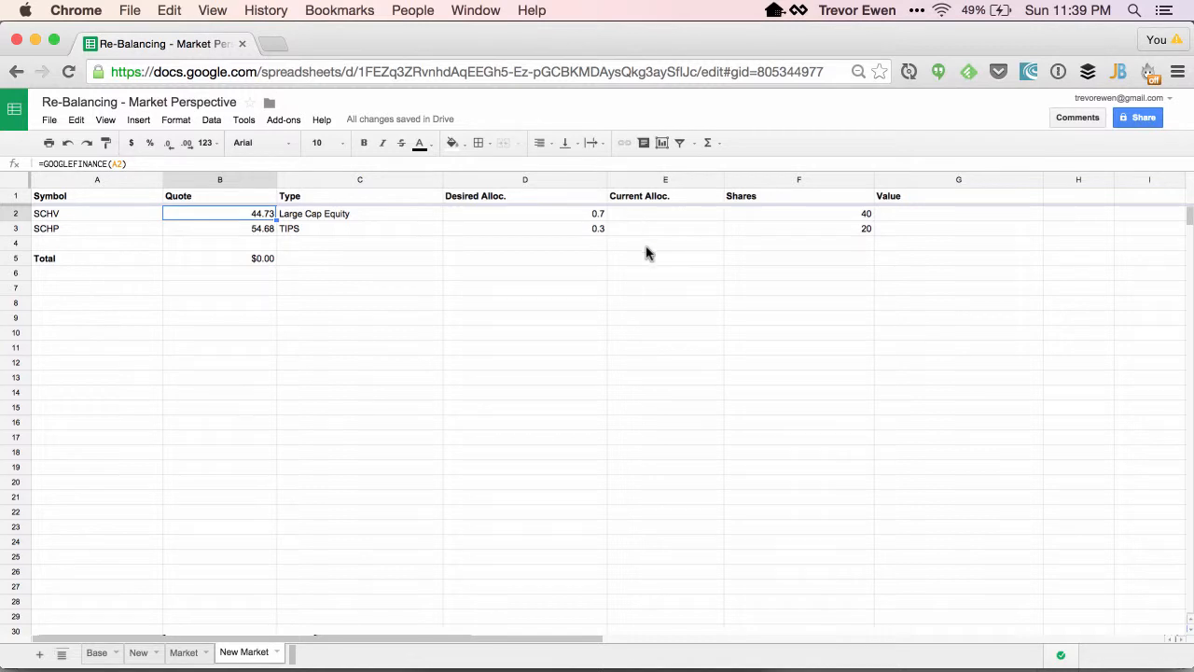
Compute SCHV's value in G2 with the formula =(F2 * B2).
{"action": "left_click", "coordinate": [885, 214]}
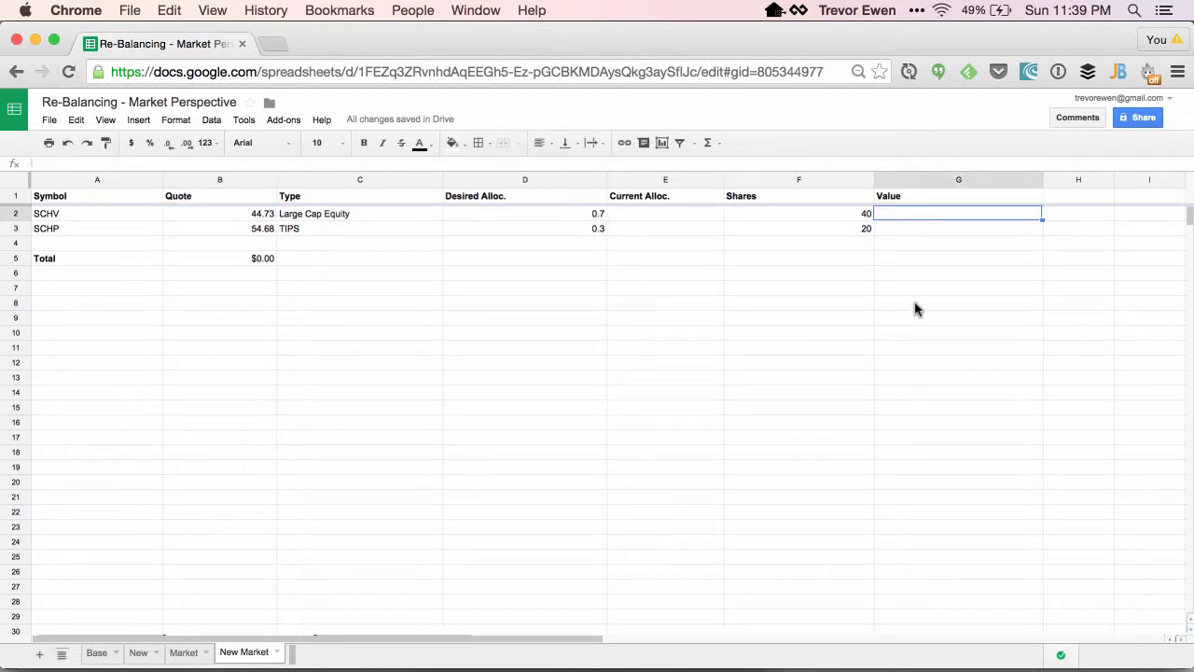
{"action": "type", "text": "=("}
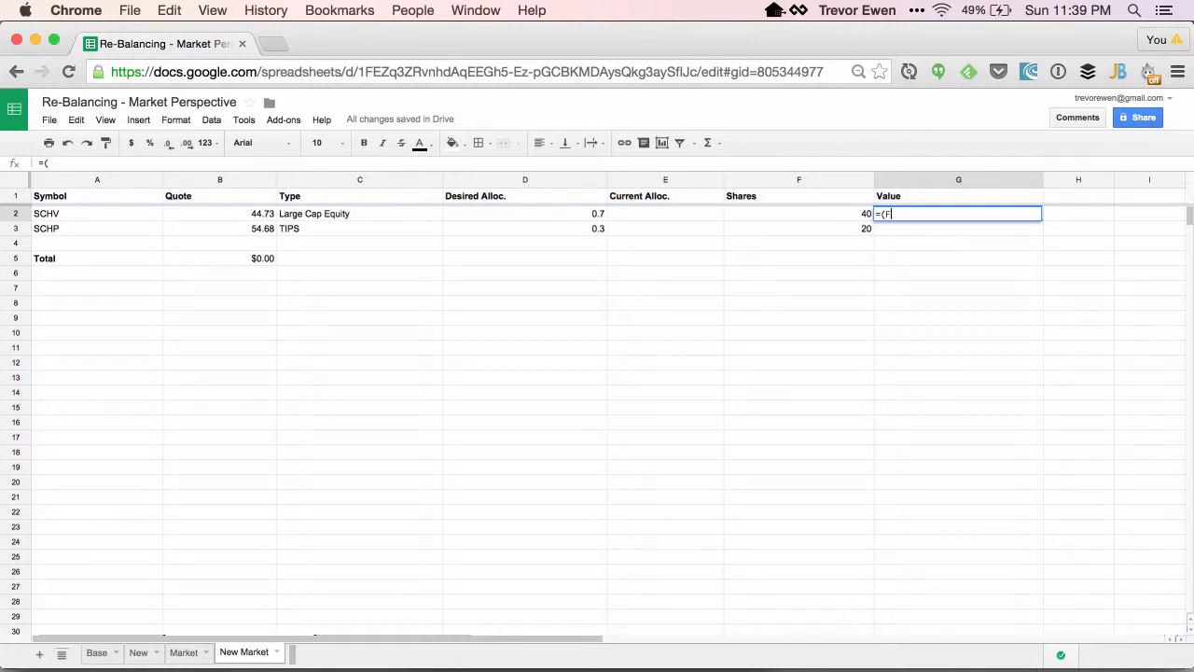
{"action": "type", "text": "F2 * "}
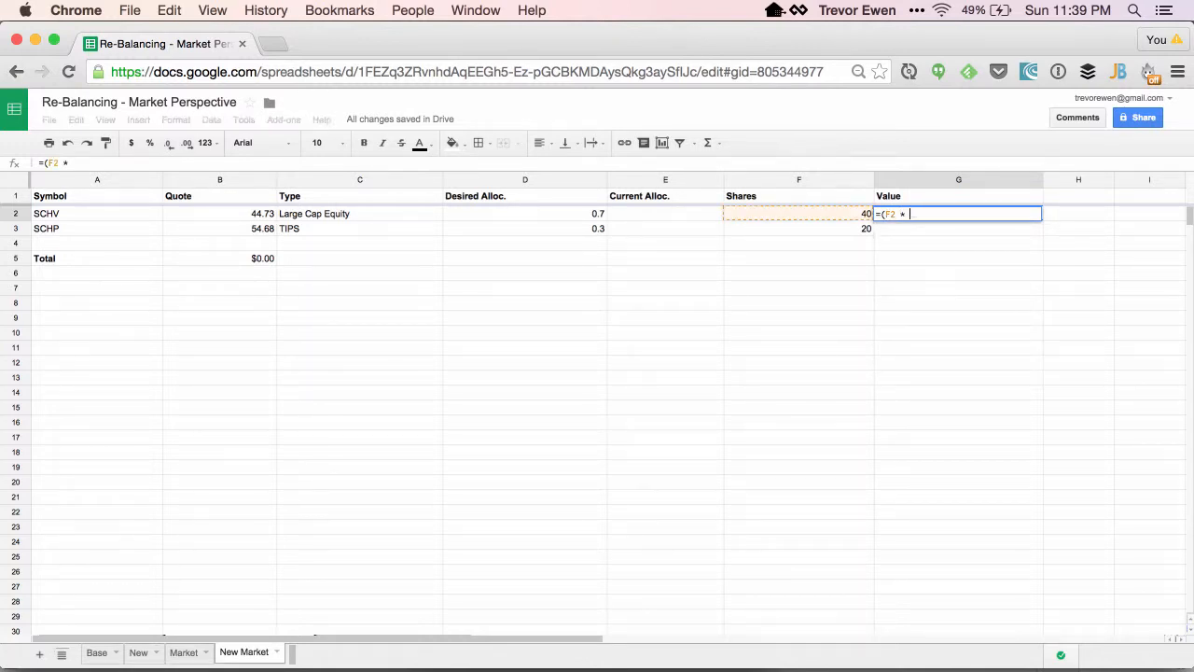
{"action": "type", "text": "B2)"}
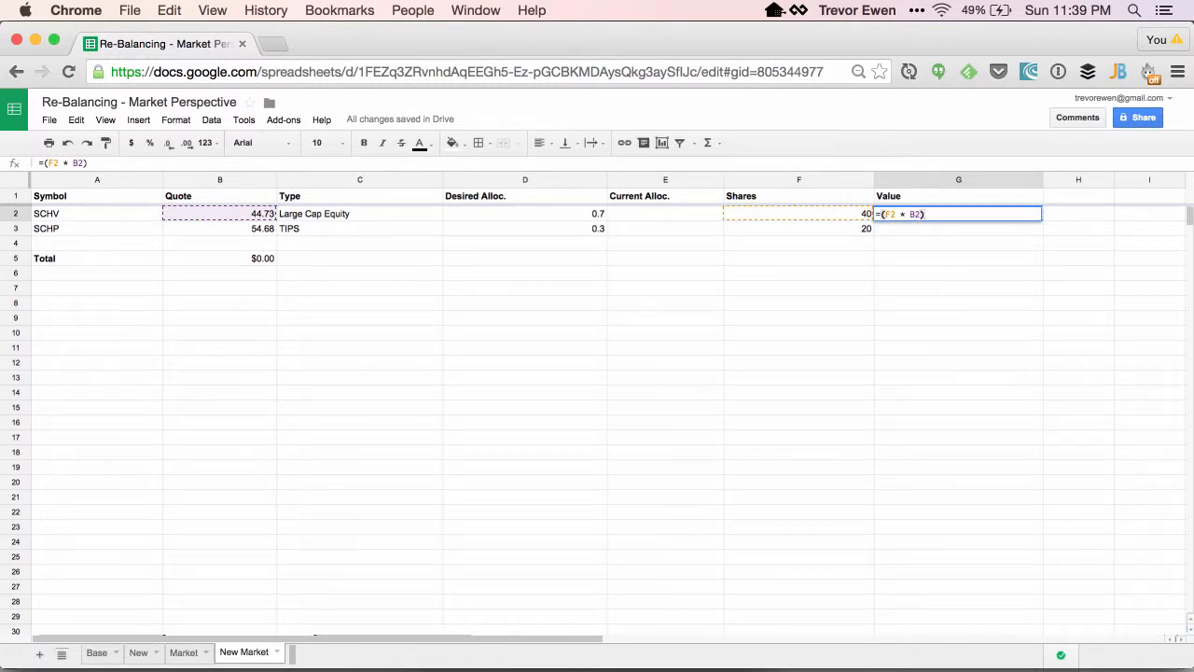
{"action": "key", "text": "Return"}
Fill the value formula down to the SCHP row and check its references.
{"action": "left_click", "coordinate": [1009, 213]}
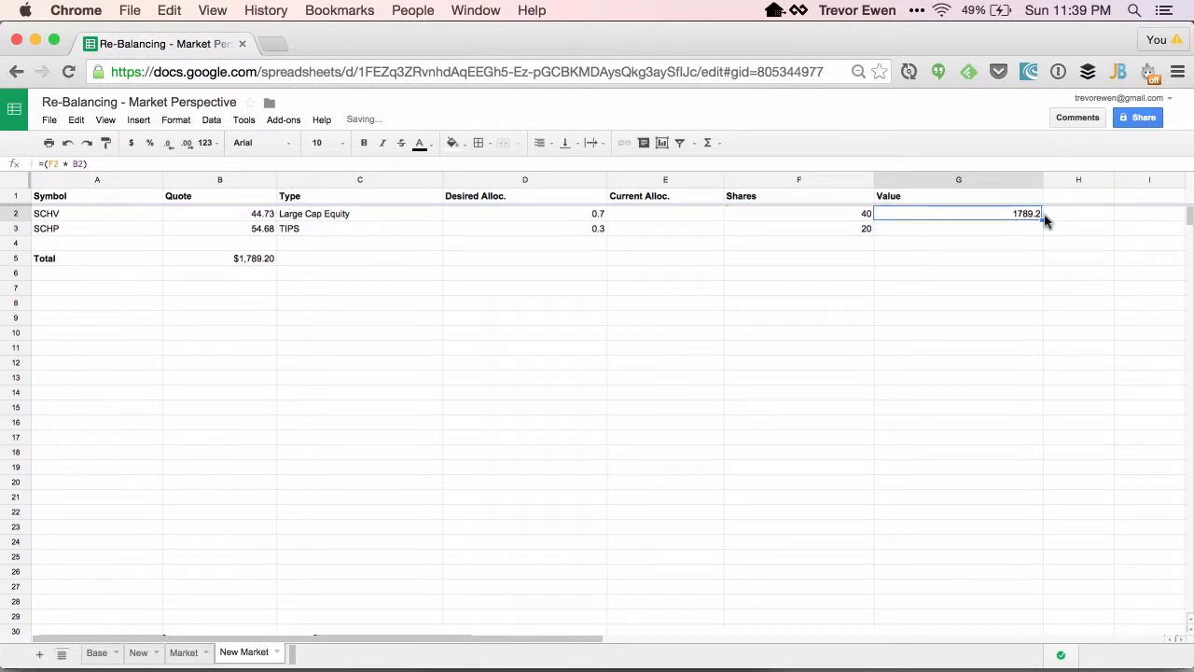
{"action": "mouse_move", "coordinate": [1039, 215]}
{"action": "left_mouse_down"}
{"action": "mouse_move", "coordinate": [1042, 246]}
{"action": "mouse_move", "coordinate": [1037, 233]}
{"action": "left_mouse_up"}
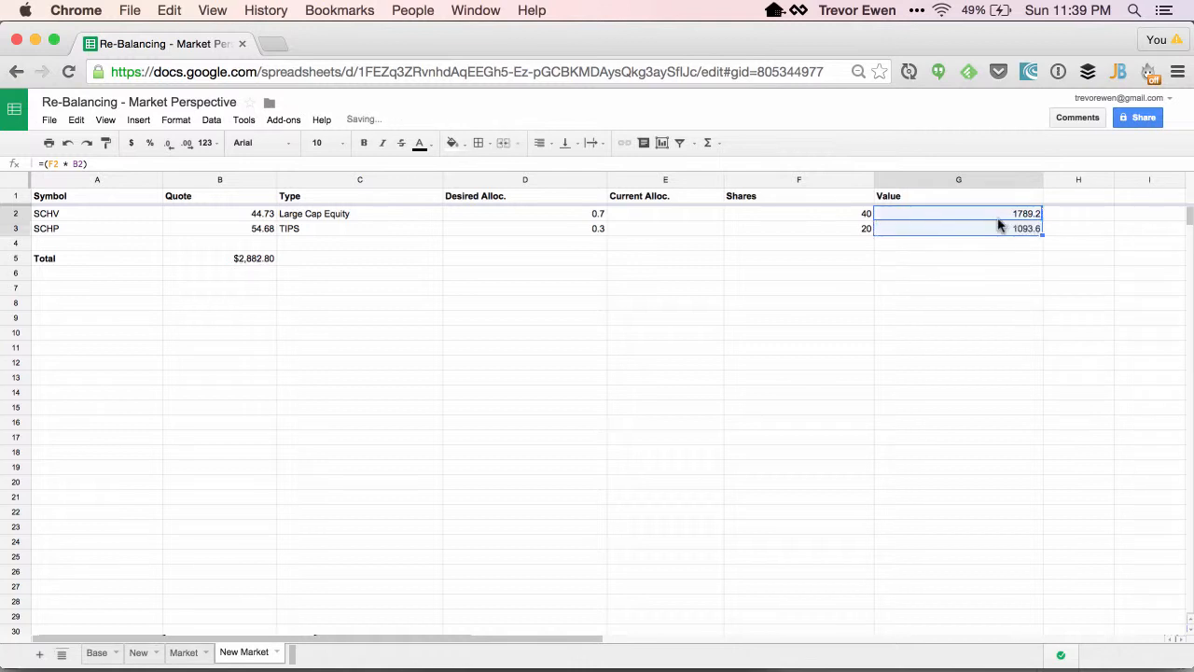
{"action": "left_click", "coordinate": [986, 226]}
{"action": "double_click", "coordinate": [936, 229]}
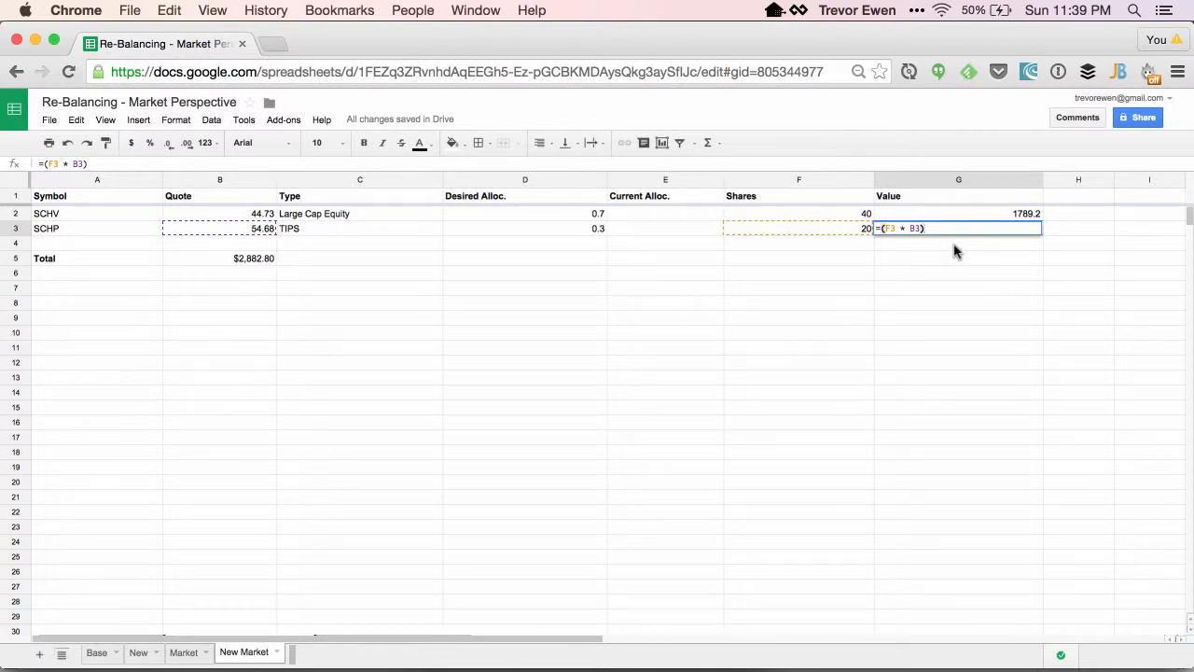
{"action": "key", "text": "Return"}
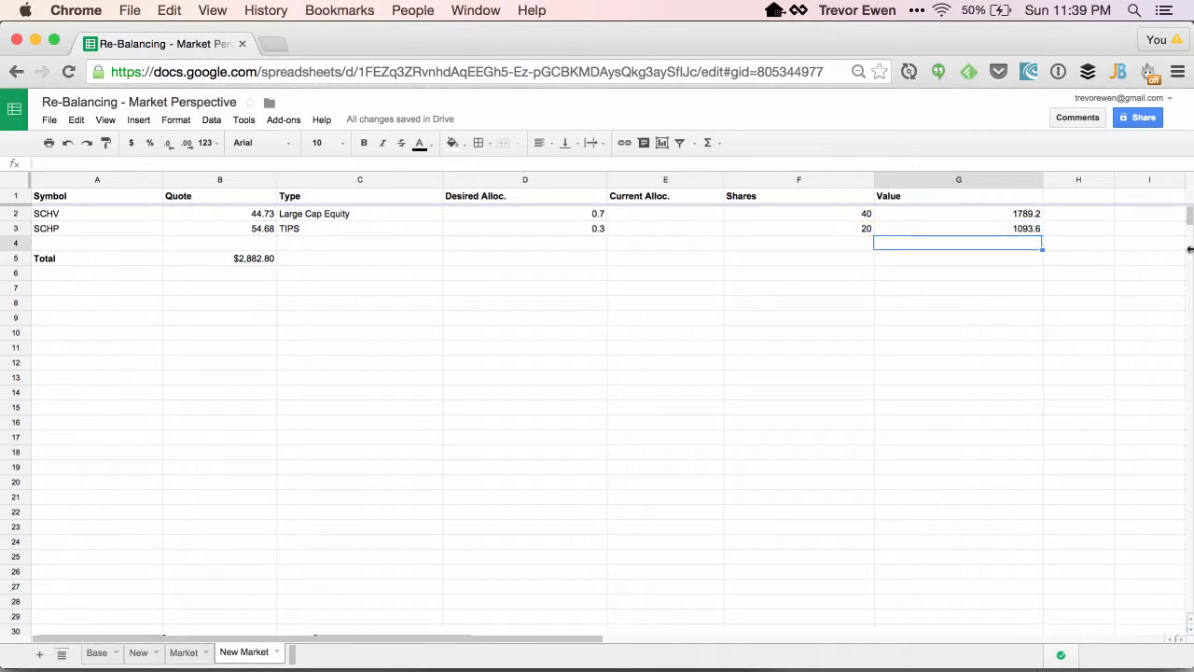
Compute SCHV's current allocation in E2 with the formula =(G2 / B5).
{"action": "left_click", "coordinate": [685, 216]}
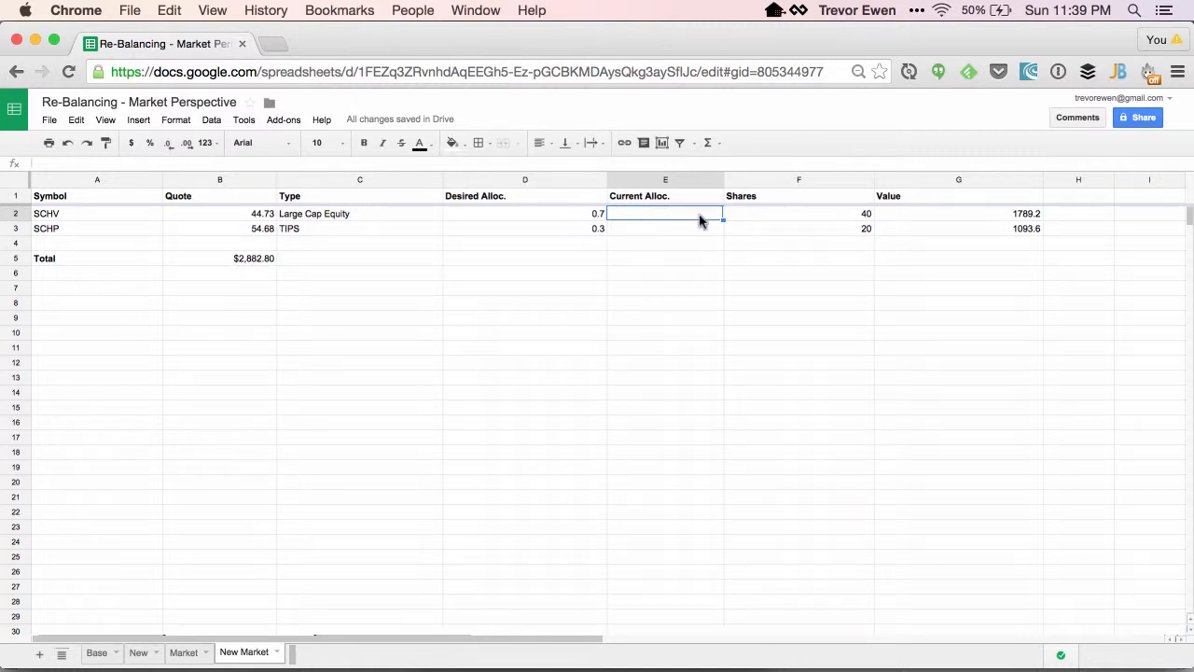
{"action": "type", "text": "="}
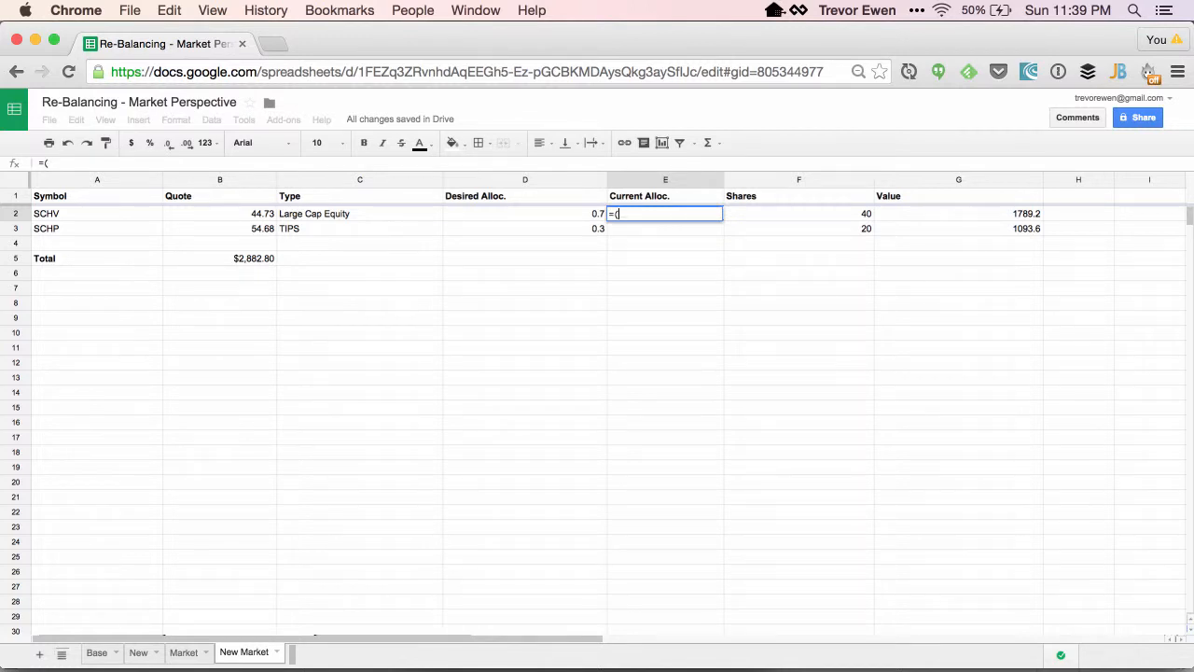
{"action": "type", "text": "(G2"}
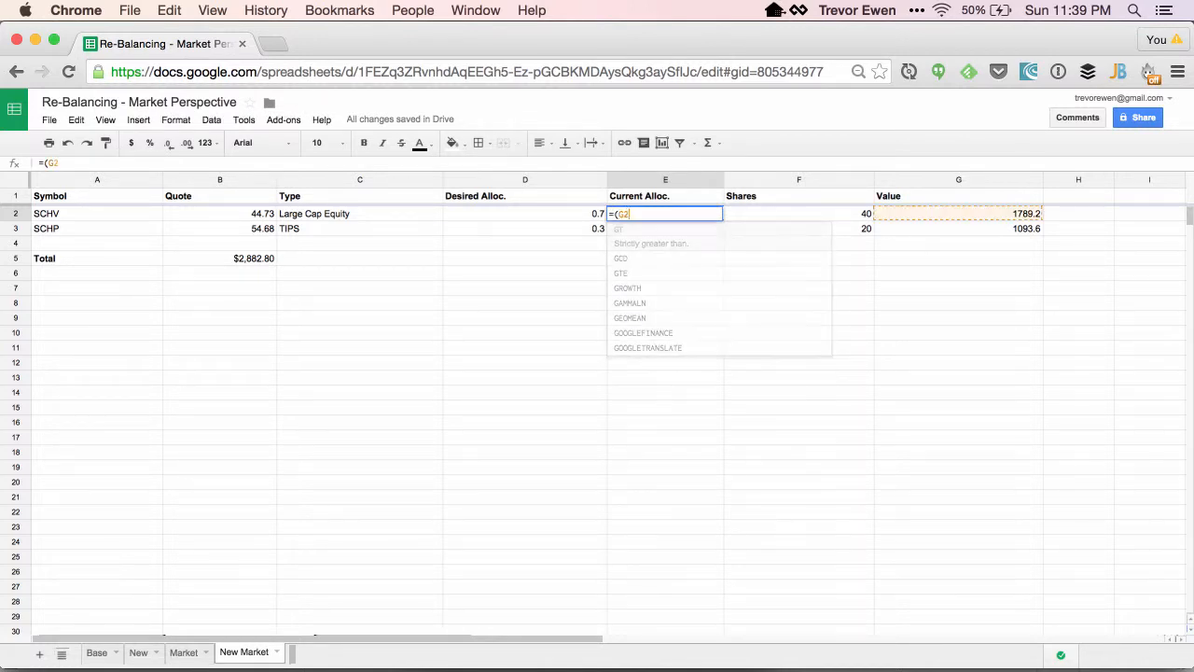
{"action": "type", "text": " / B5)"}
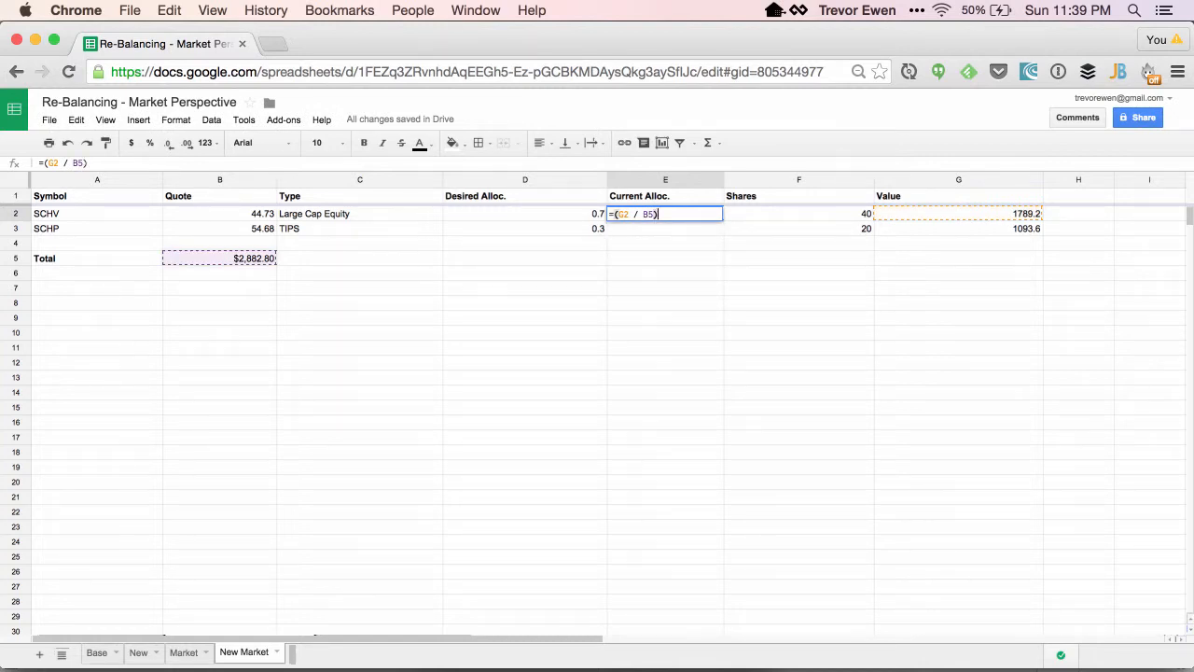
{"action": "key", "text": "Return"}
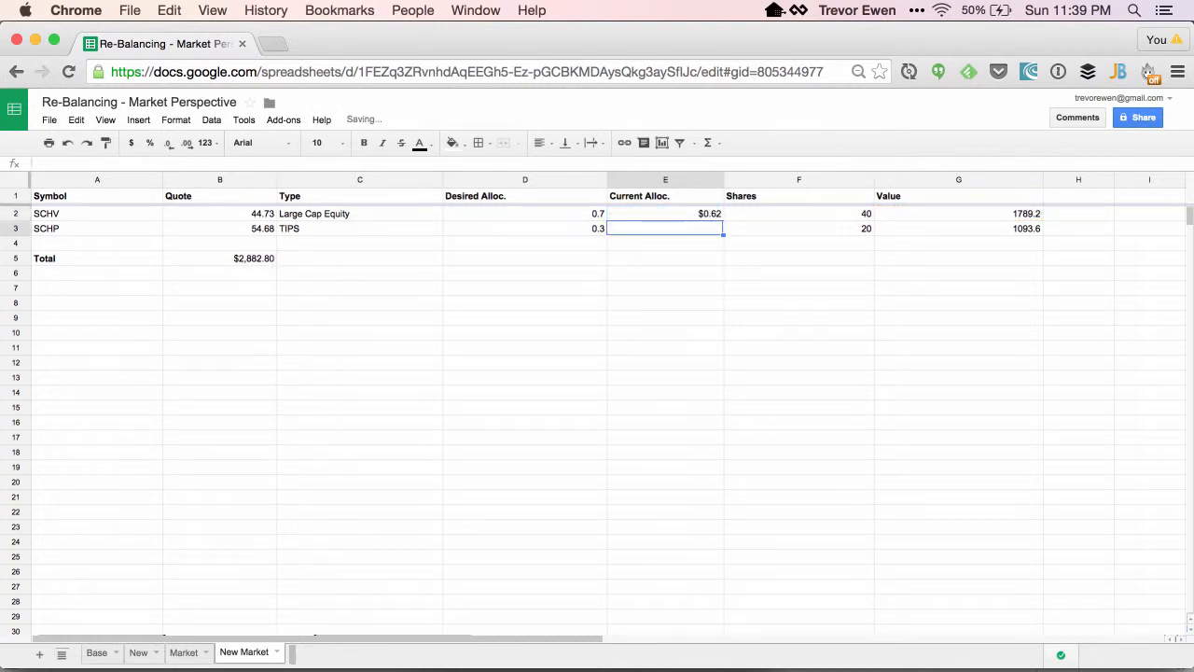
Fill the current allocation formula down to the SCHP row and correct its total reference to B5.
{"action": "left_click", "coordinate": [686, 213]}
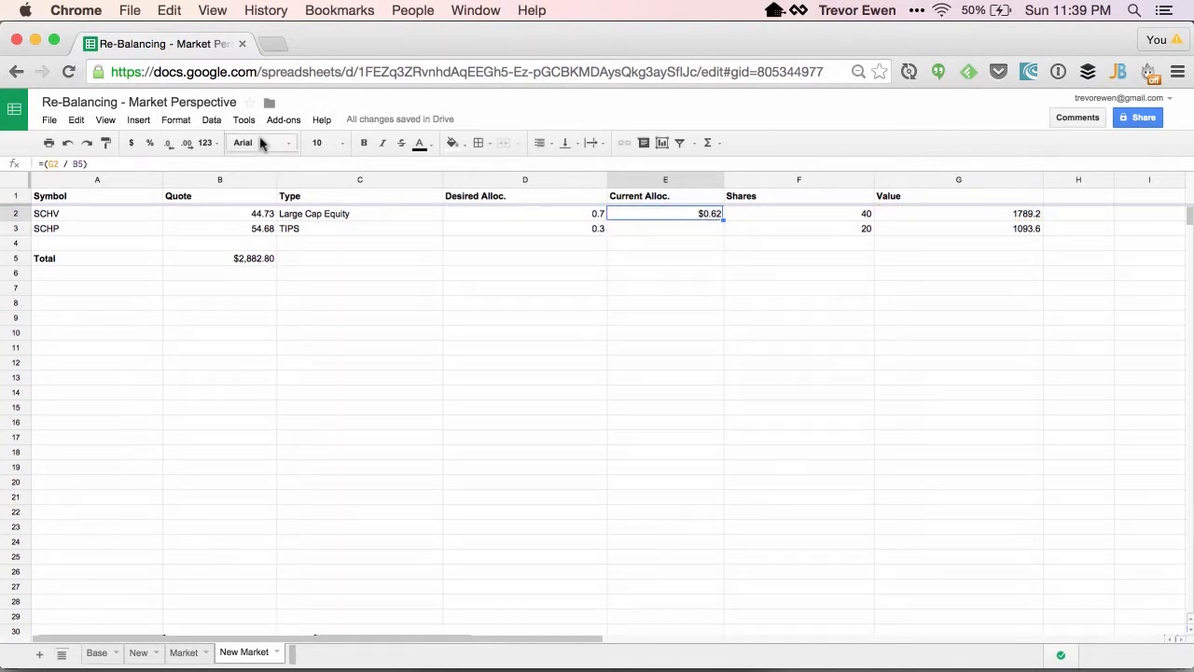
{"action": "left_click", "coordinate": [174, 121]}
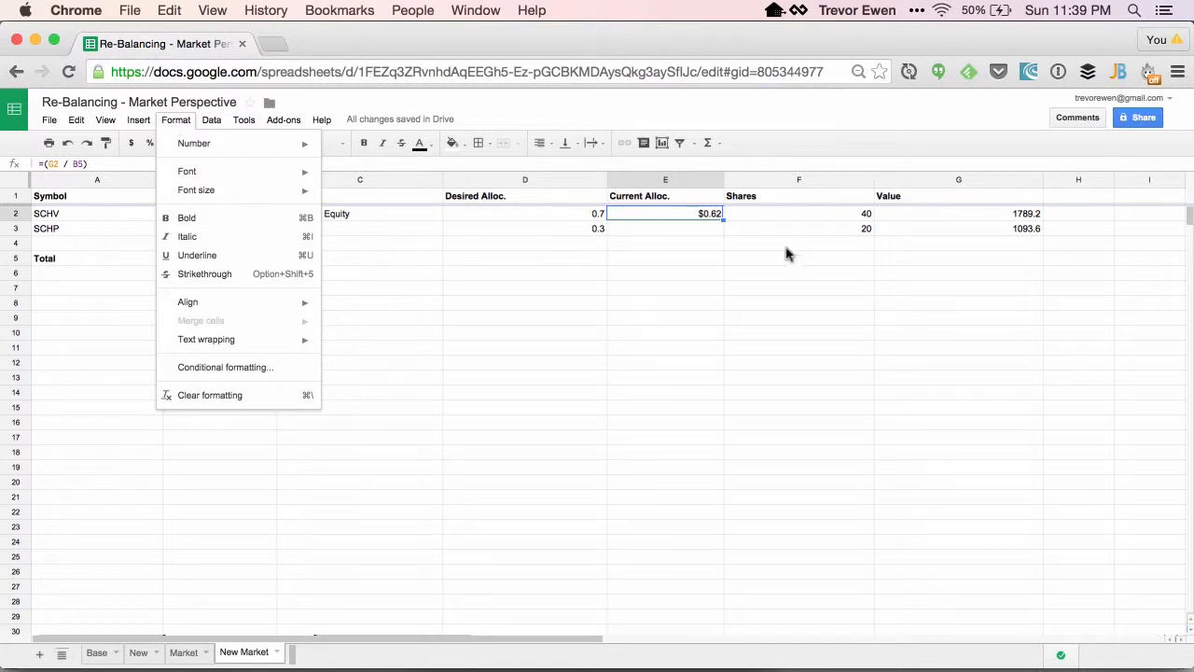
{"action": "left_click", "coordinate": [706, 227]}
{"action": "left_click", "coordinate": [705, 215]}
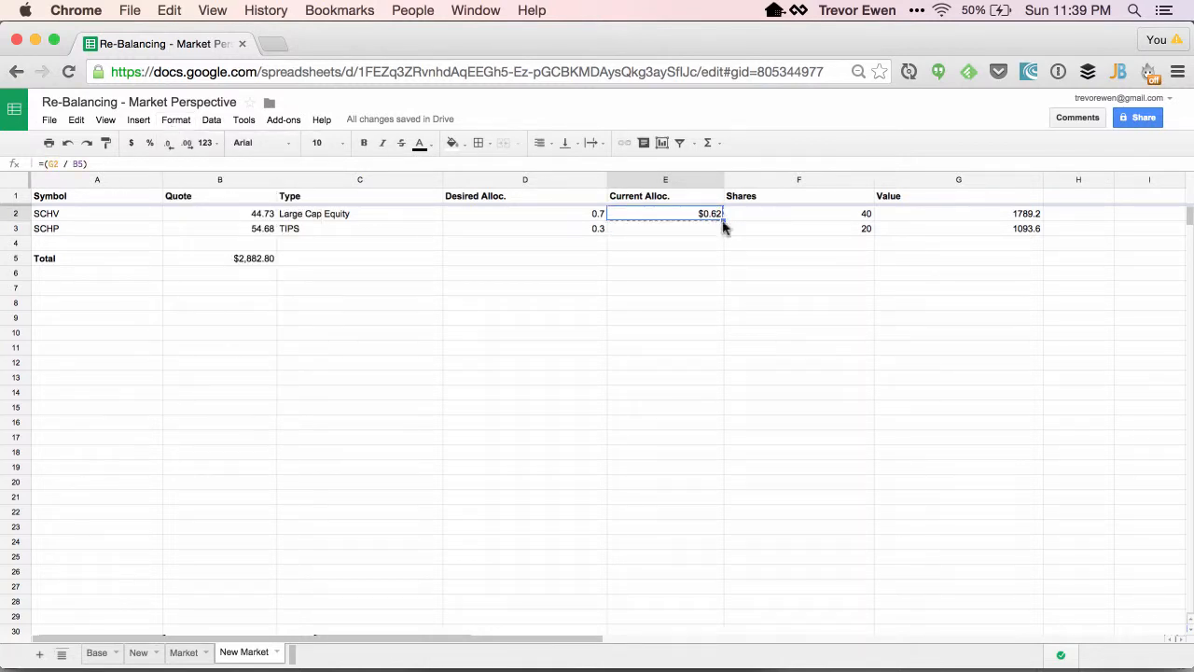
{"action": "left_click_drag", "start_coordinate": [722, 222], "coordinate": [719, 231]}
{"action": "double_click", "coordinate": [695, 228]}
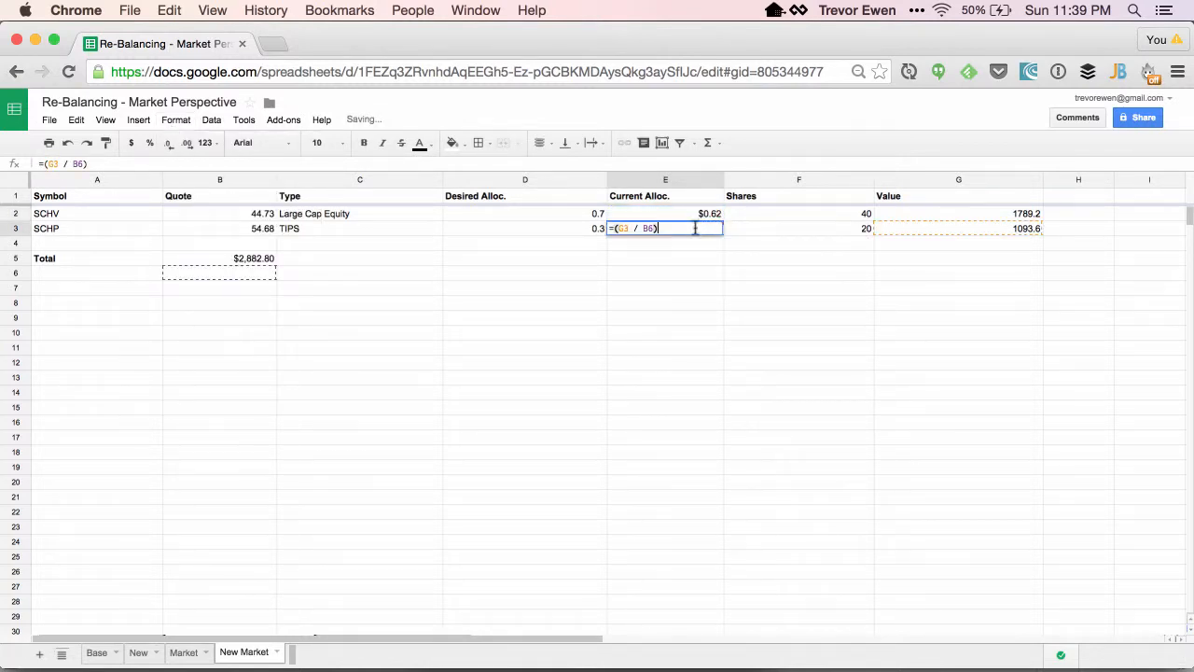
{"action": "key", "text": "Left"}
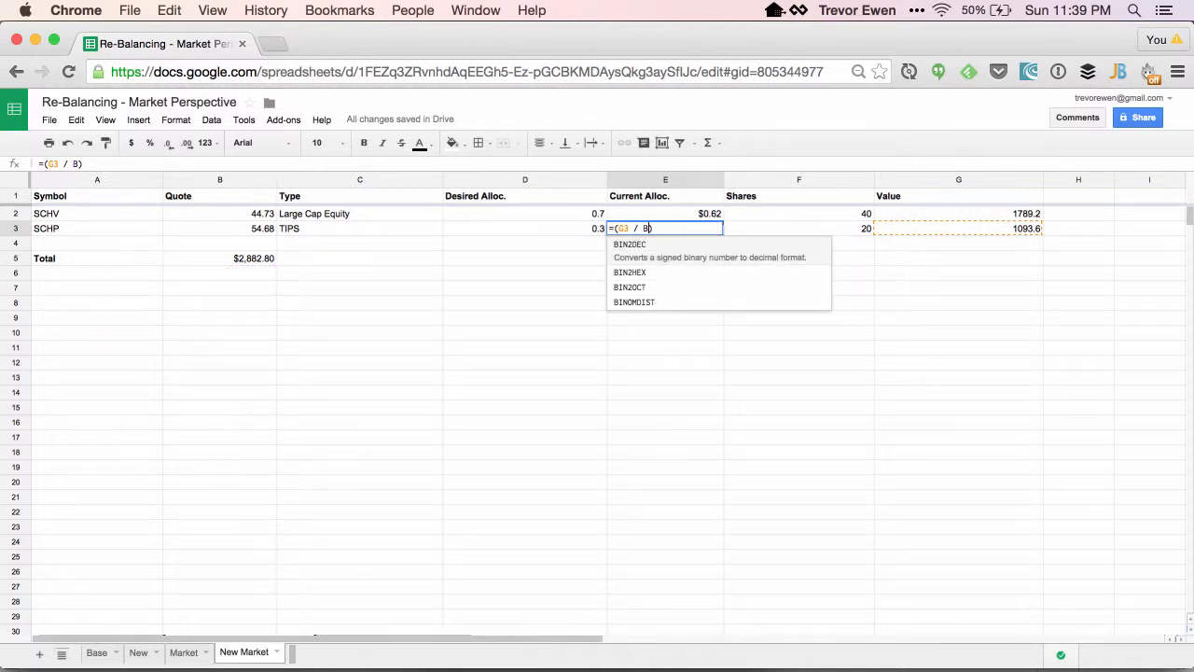
{"action": "type", "text": "5"}
{"action": "key", "text": "Return"}
Format the desired and current allocation cells for both funds as percentages.
{"action": "left_click_drag", "start_coordinate": [714, 211], "coordinate": [709, 231]}
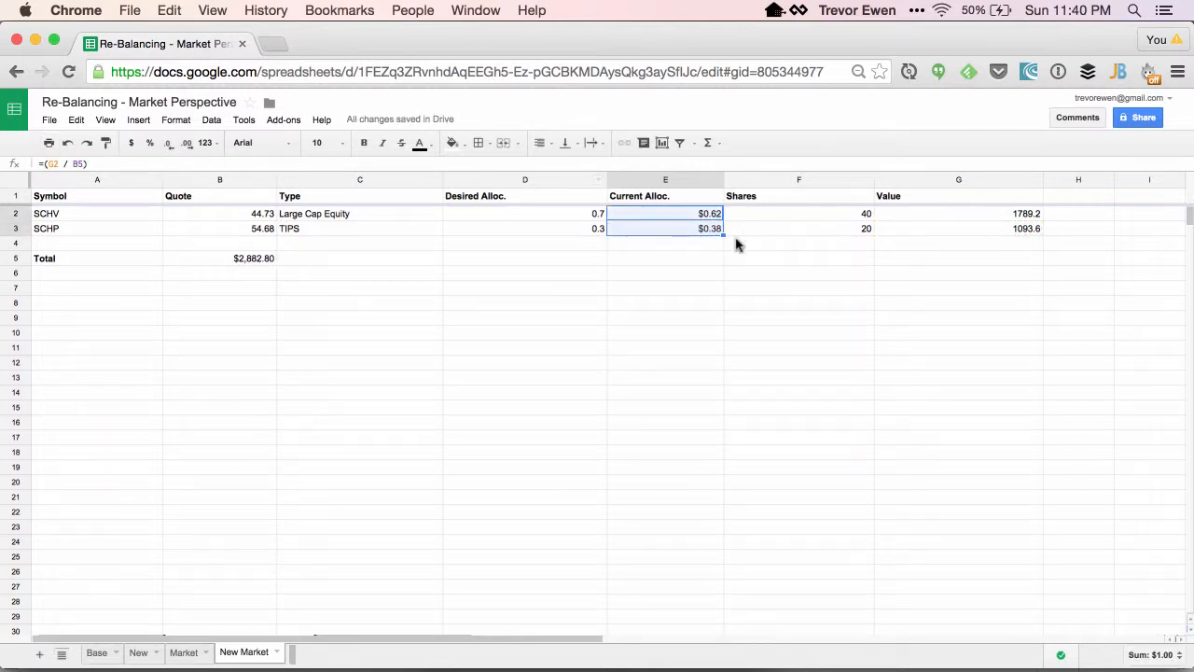
{"action": "left_click", "coordinate": [532, 217], "text": "super"}
{"action": "left_click", "coordinate": [523, 233], "text": "super"}
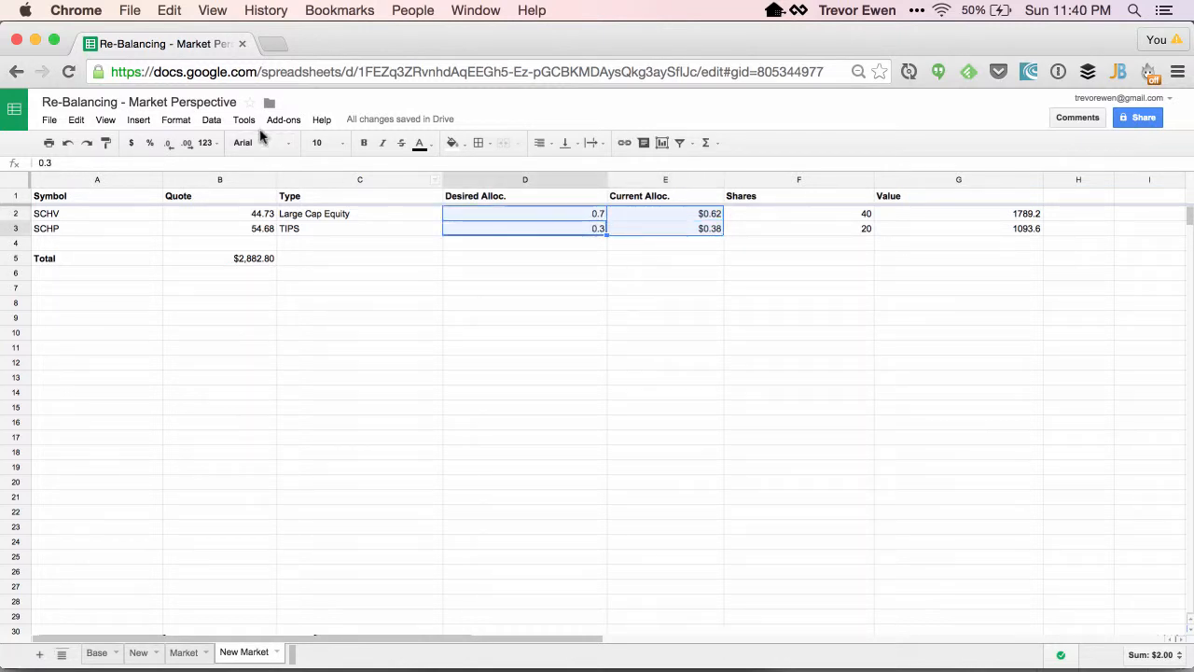
{"action": "left_click", "coordinate": [176, 119]}
{"action": "mouse_move", "coordinate": [207, 141]}
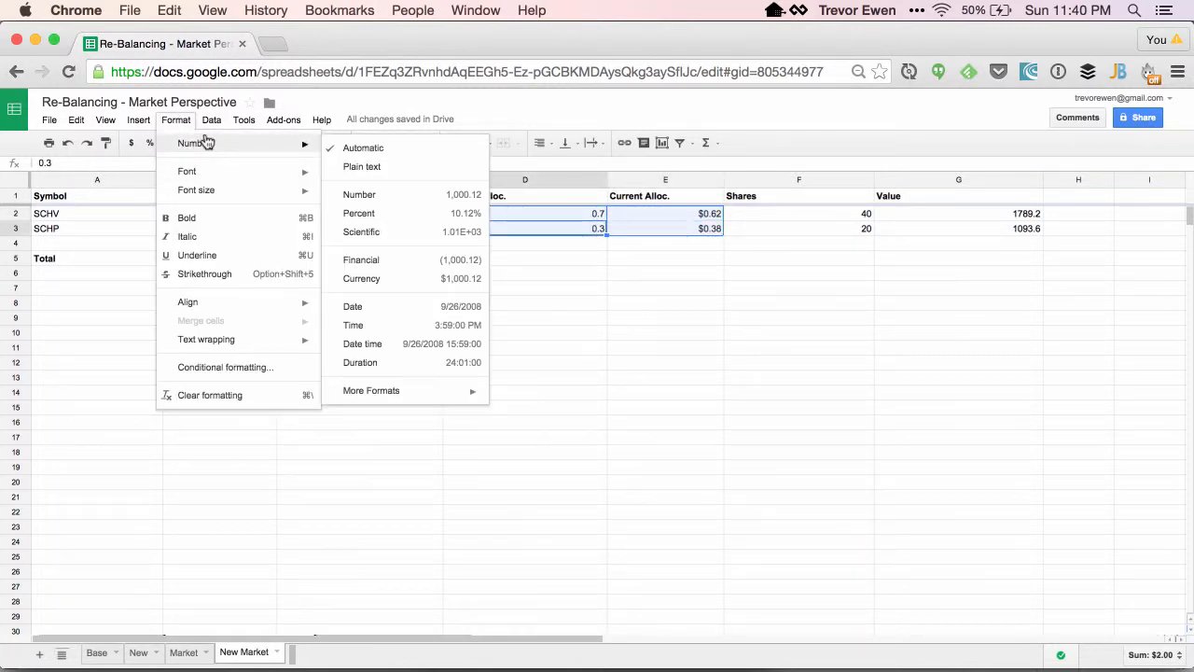
{"action": "left_click", "coordinate": [443, 212]}
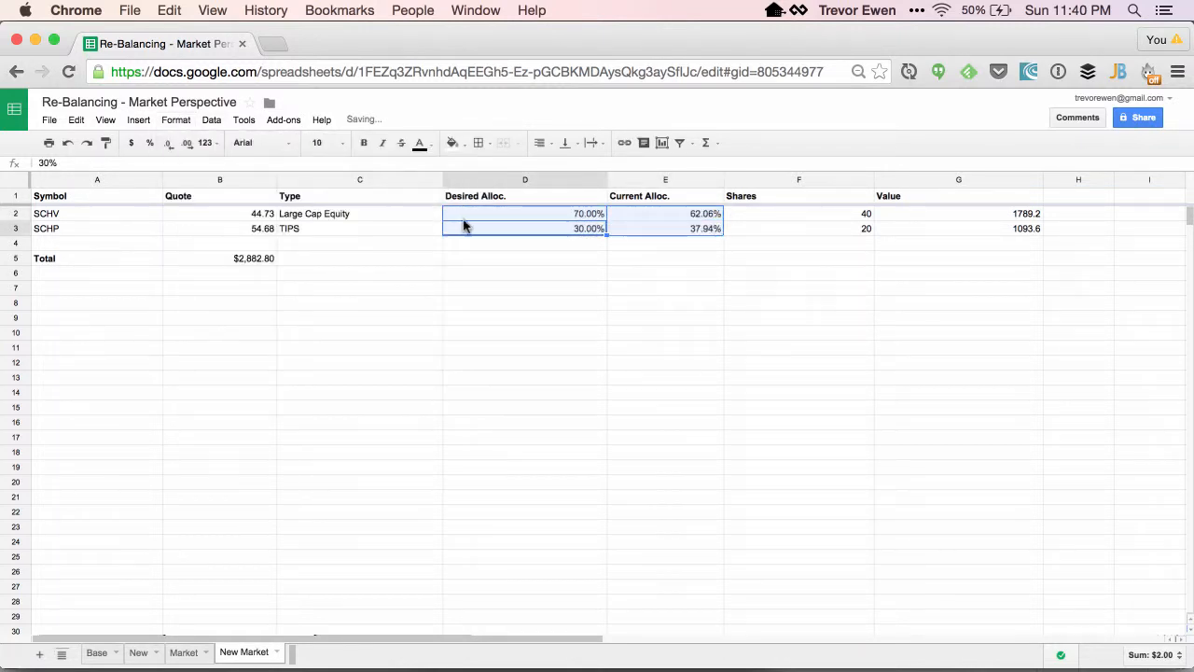
Format both funds' value cells as currency.
{"action": "left_click", "coordinate": [677, 247]}
{"action": "left_click", "coordinate": [959, 215]}
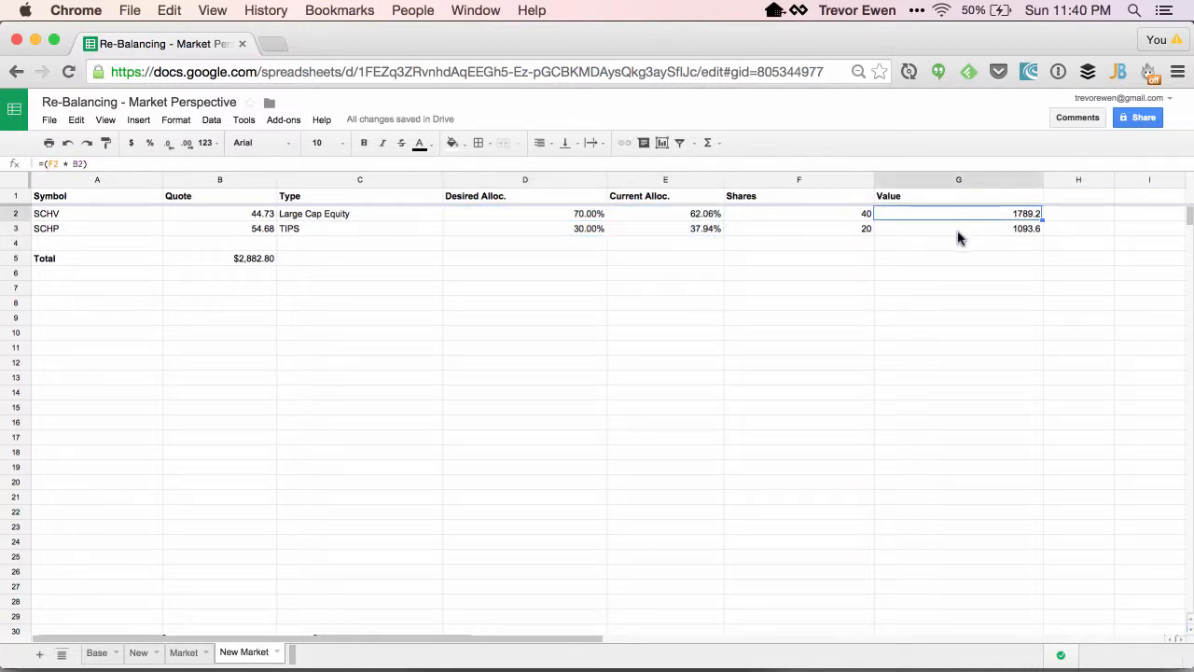
{"action": "left_click", "coordinate": [959, 238], "text": "shift"}
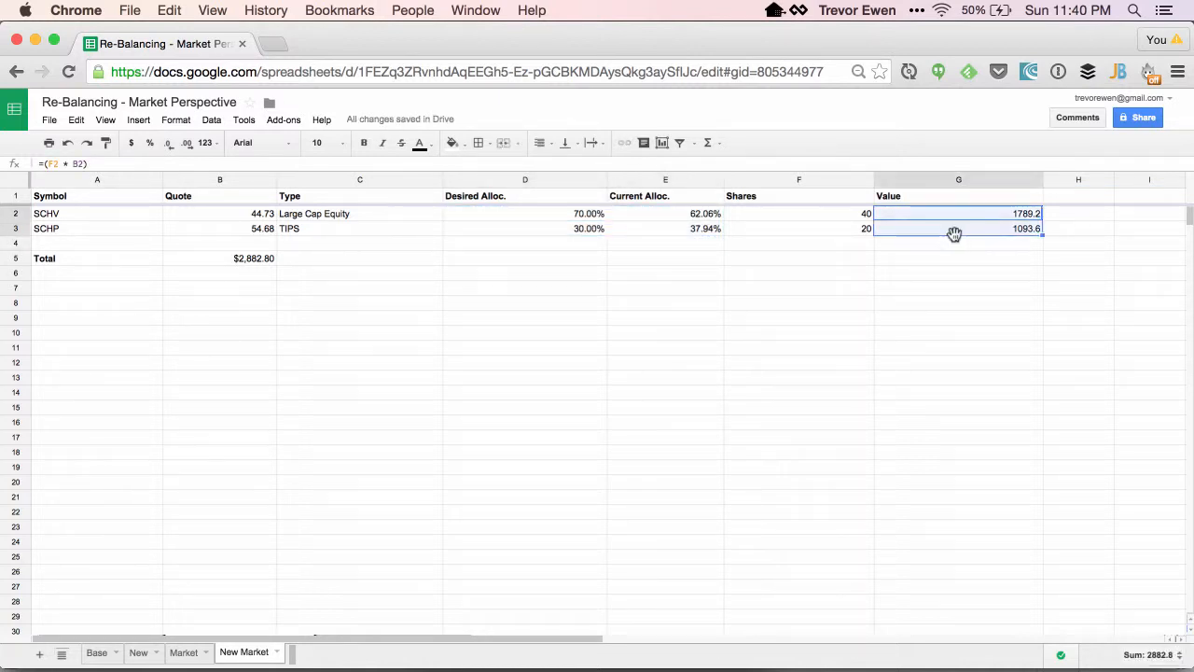
{"action": "left_click", "coordinate": [179, 120]}
{"action": "mouse_move", "coordinate": [200, 144]}
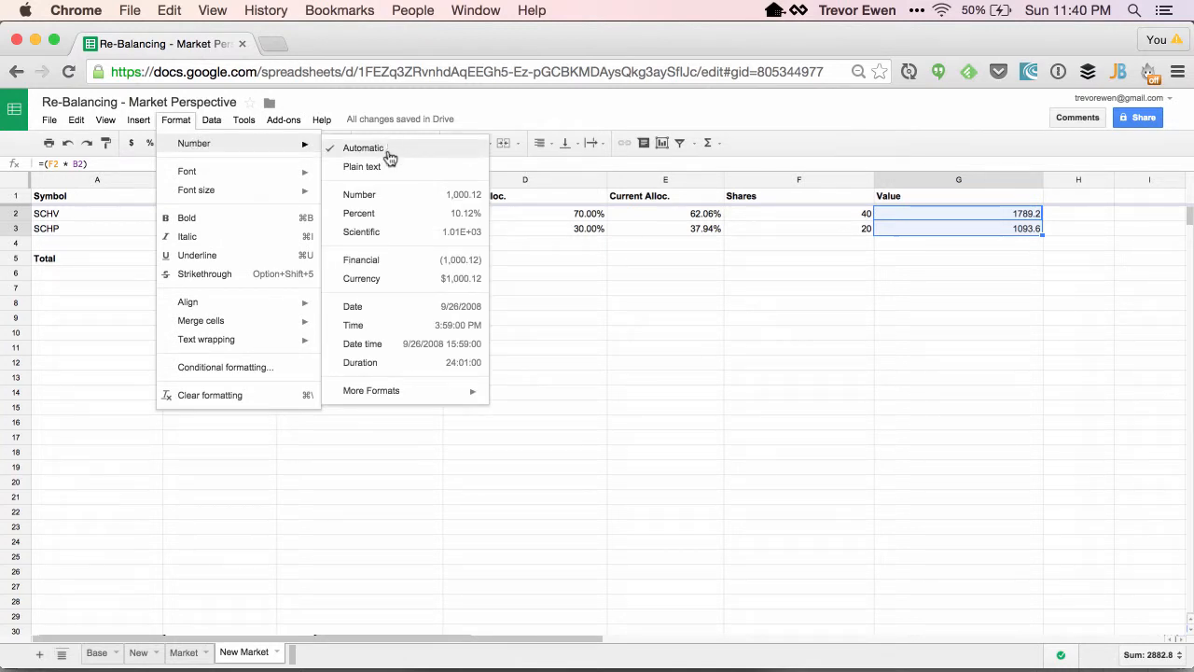
{"action": "left_click", "coordinate": [413, 278]}
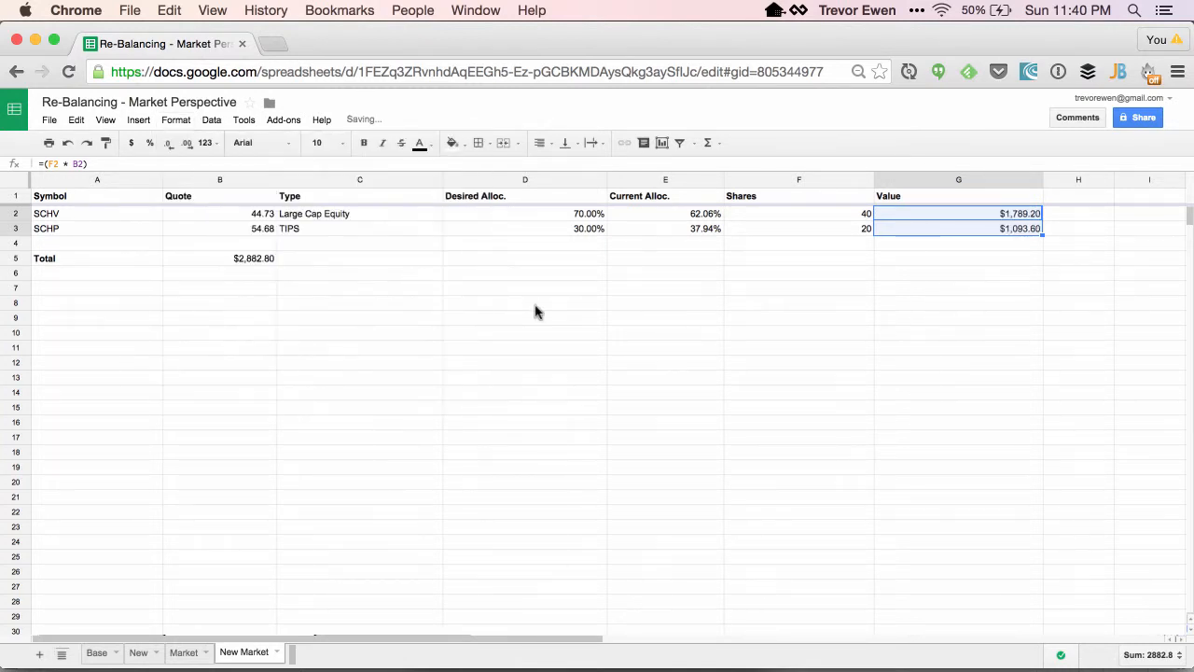
Try SCHV share counts of 43 and then 46 to approach the desired allocation.
{"action": "left_click", "coordinate": [905, 260]}
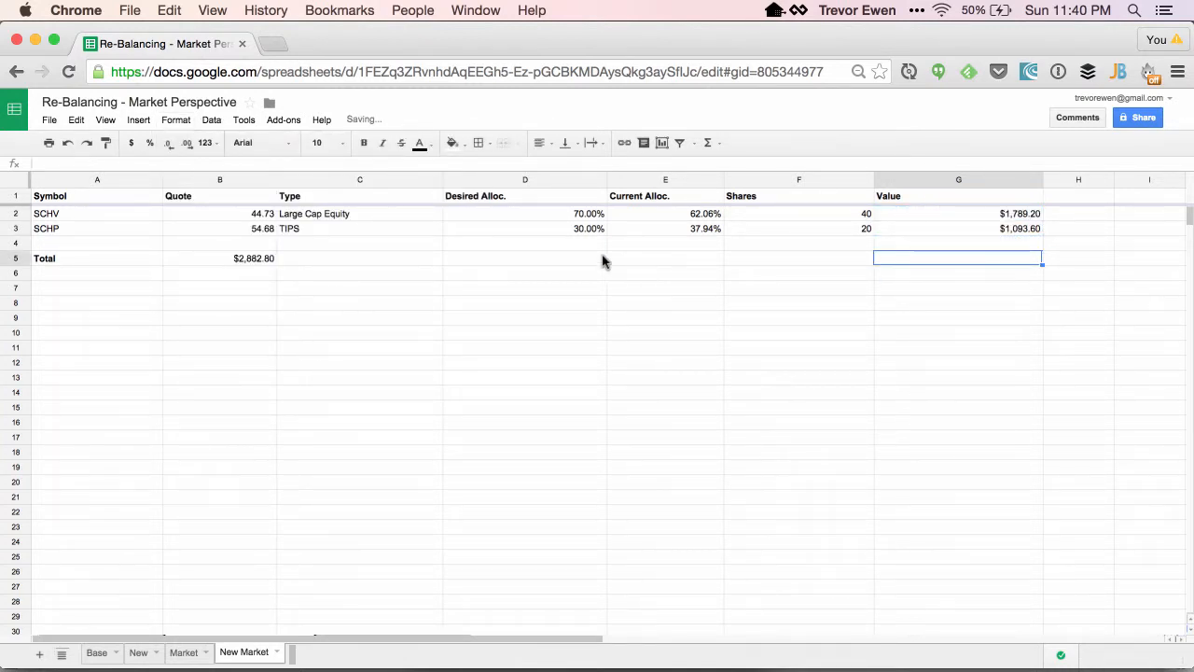
{"action": "left_click", "coordinate": [558, 262]}
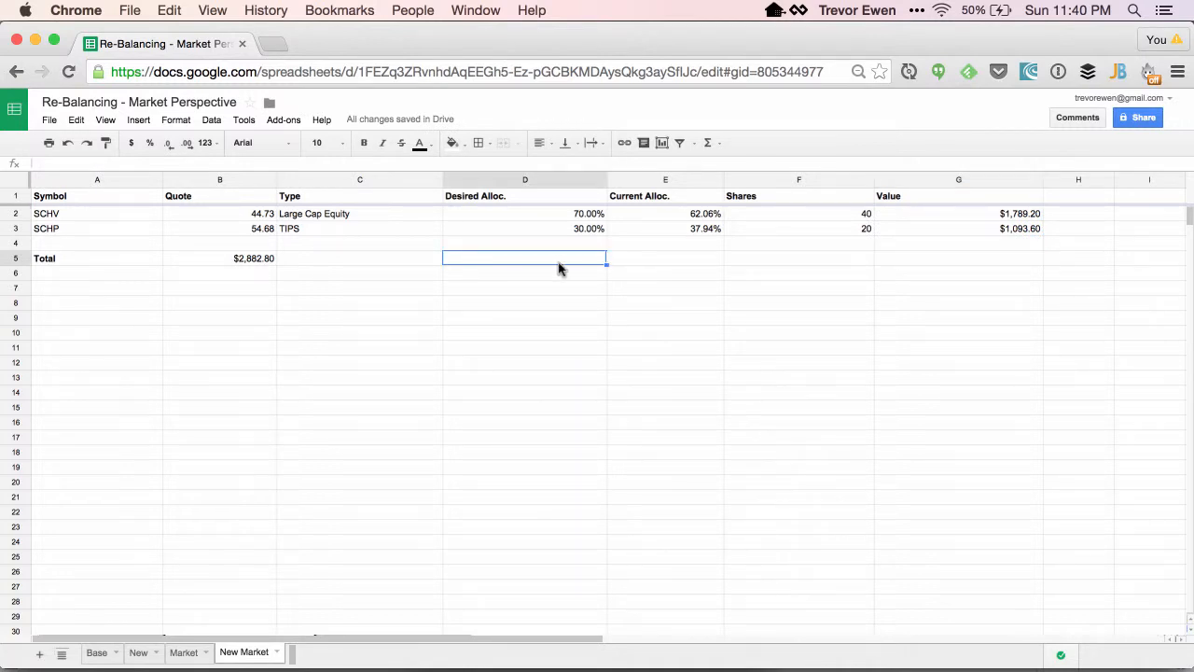
{"action": "left_click", "coordinate": [822, 217]}
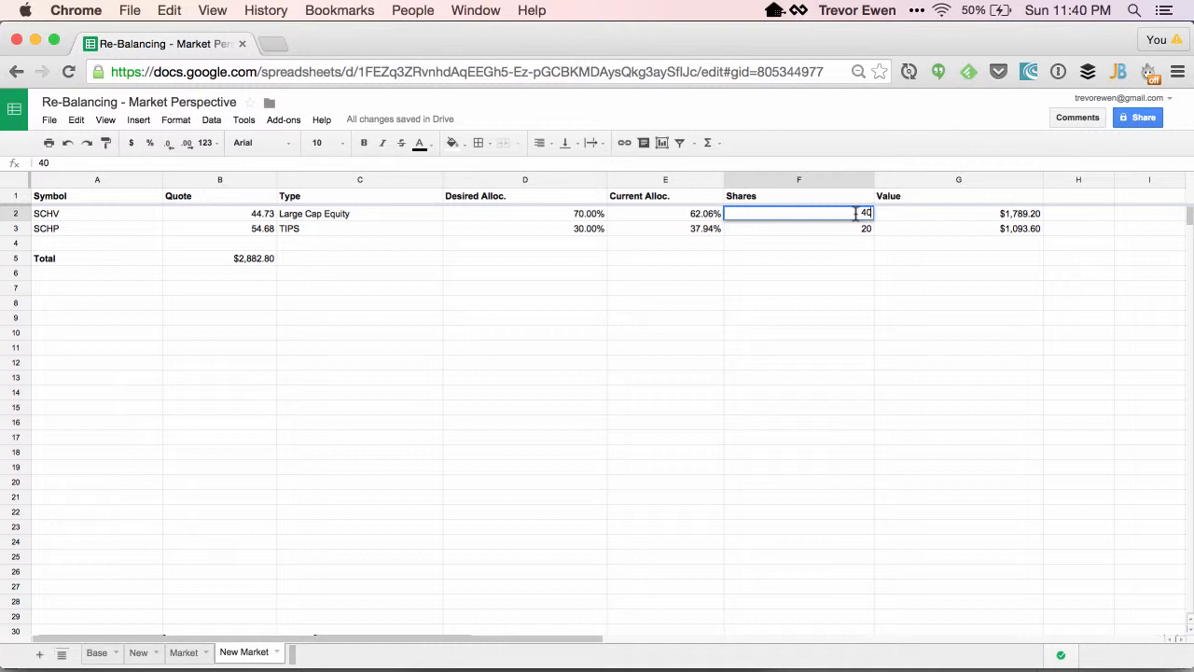
{"action": "key", "text": "Return"}
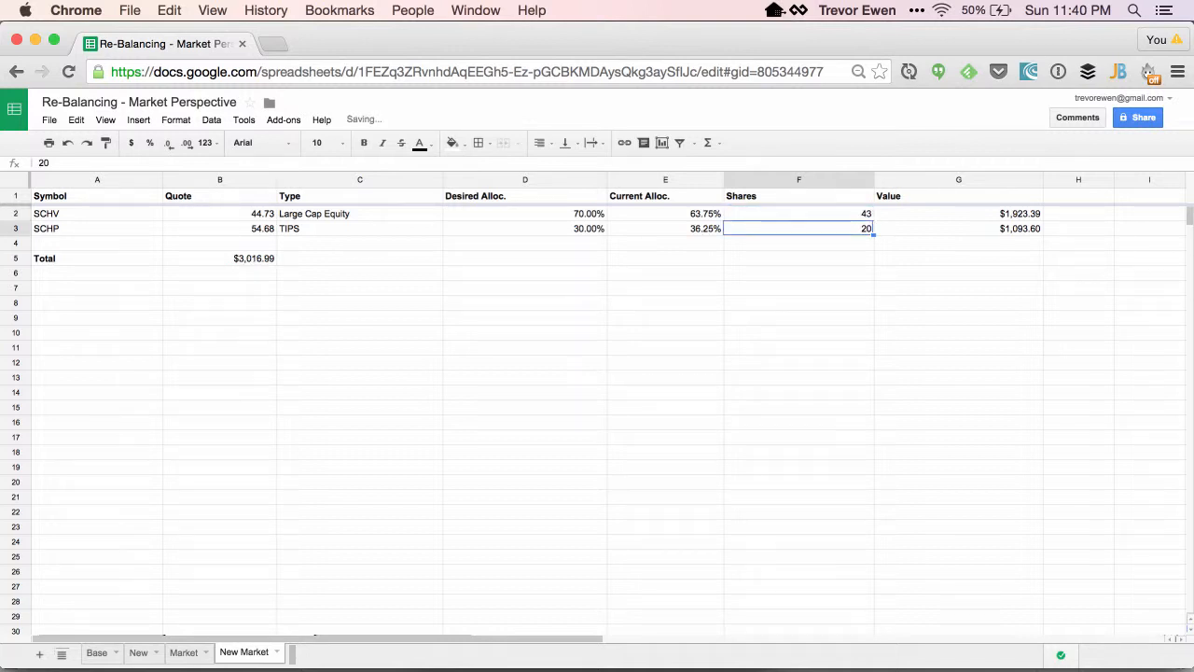
{"action": "left_click", "coordinate": [844, 219]}
{"action": "double_click", "coordinate": [845, 219]}
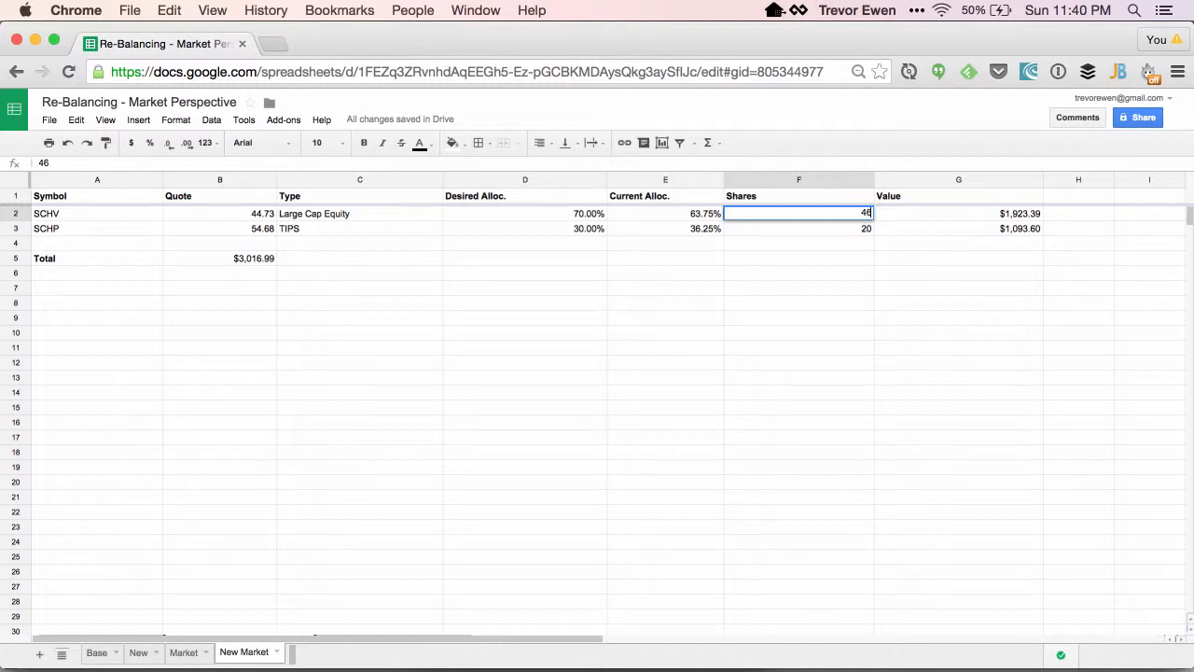
{"action": "type", "text": "46"}
{"action": "key", "text": "Return"}
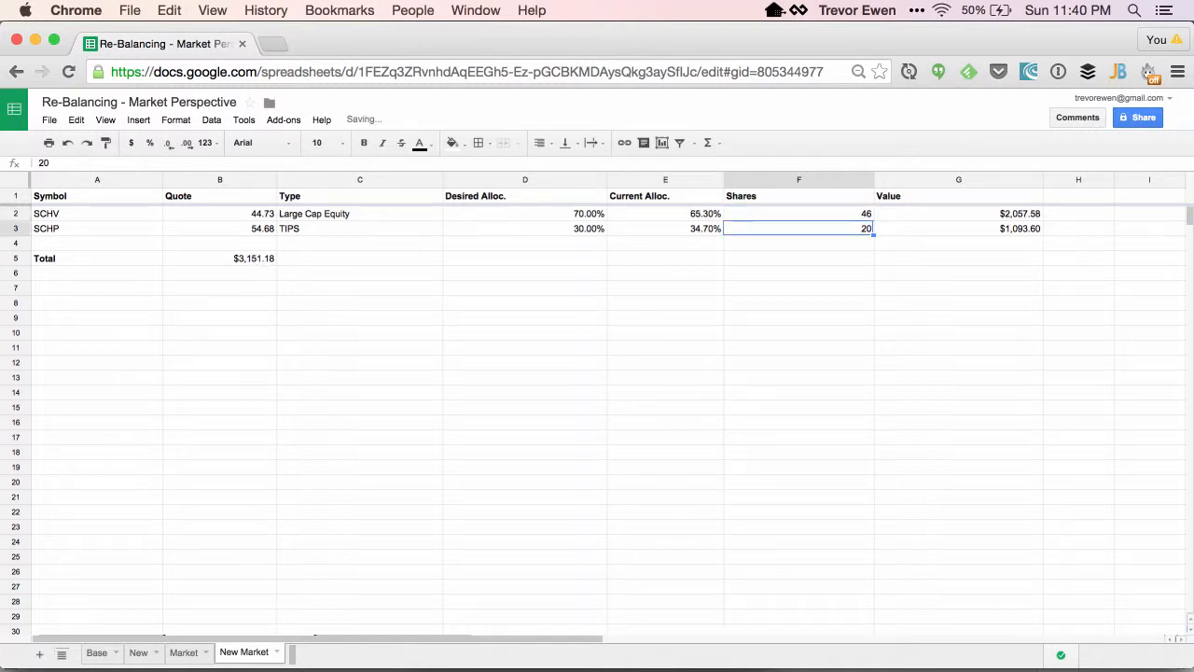
Set SCHP's shares to 16.
{"action": "double_click", "coordinate": [851, 233]}
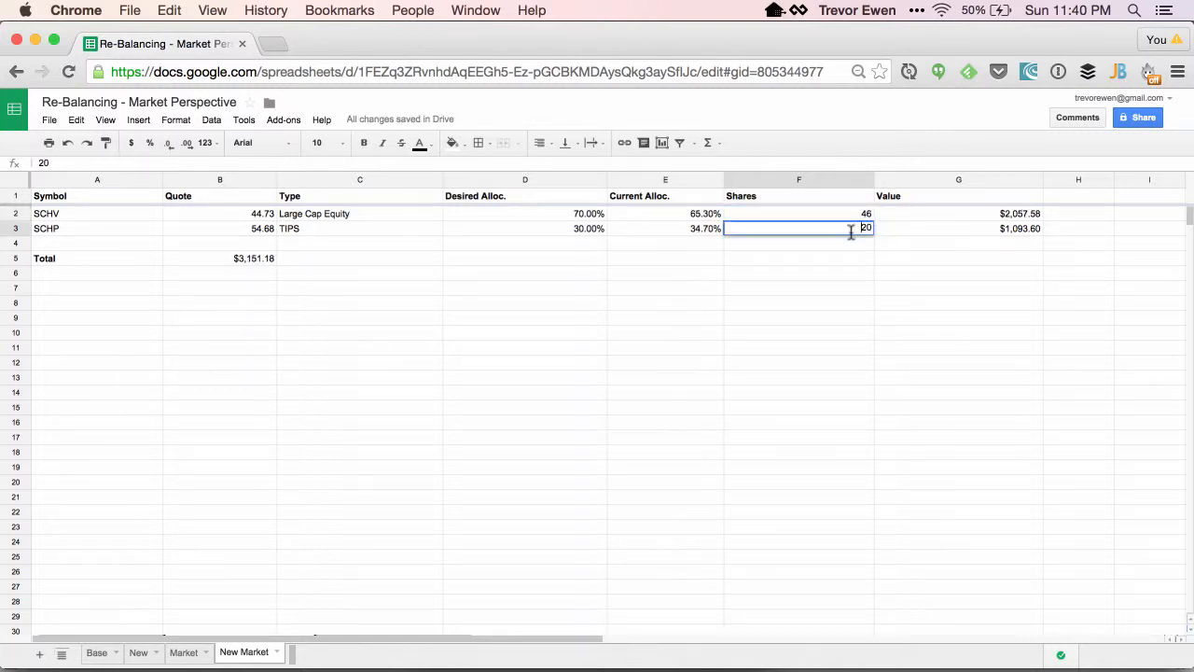
{"action": "key", "text": "Return"}
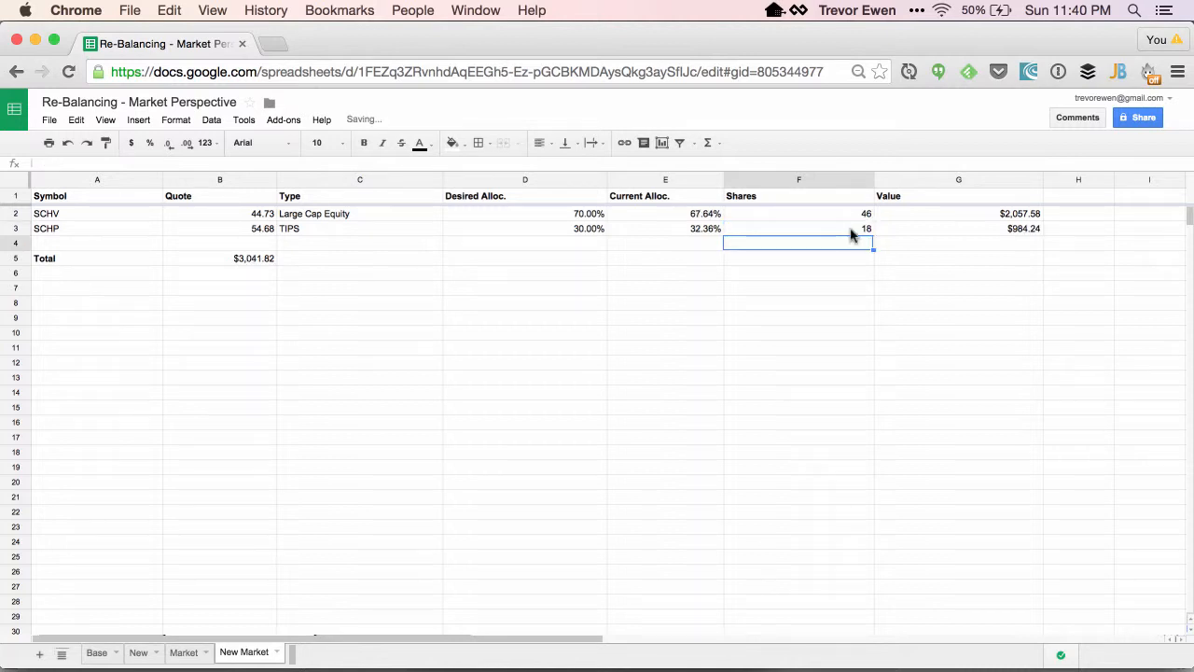
{"action": "double_click", "coordinate": [851, 233]}
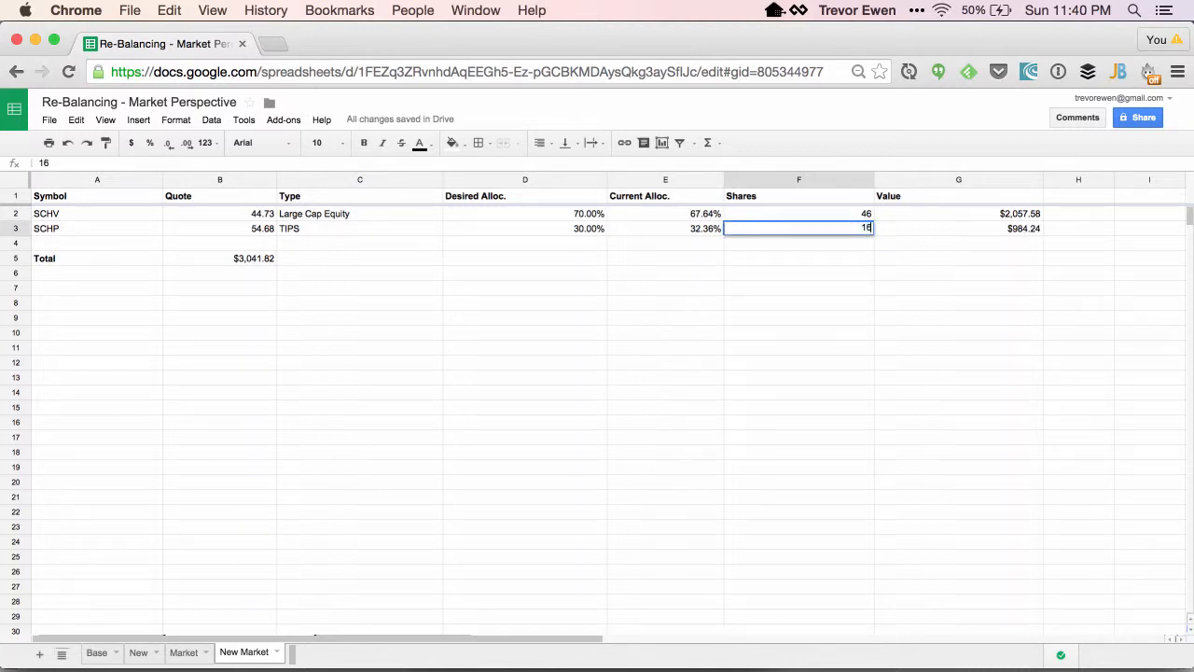
{"action": "key", "text": "Return"}
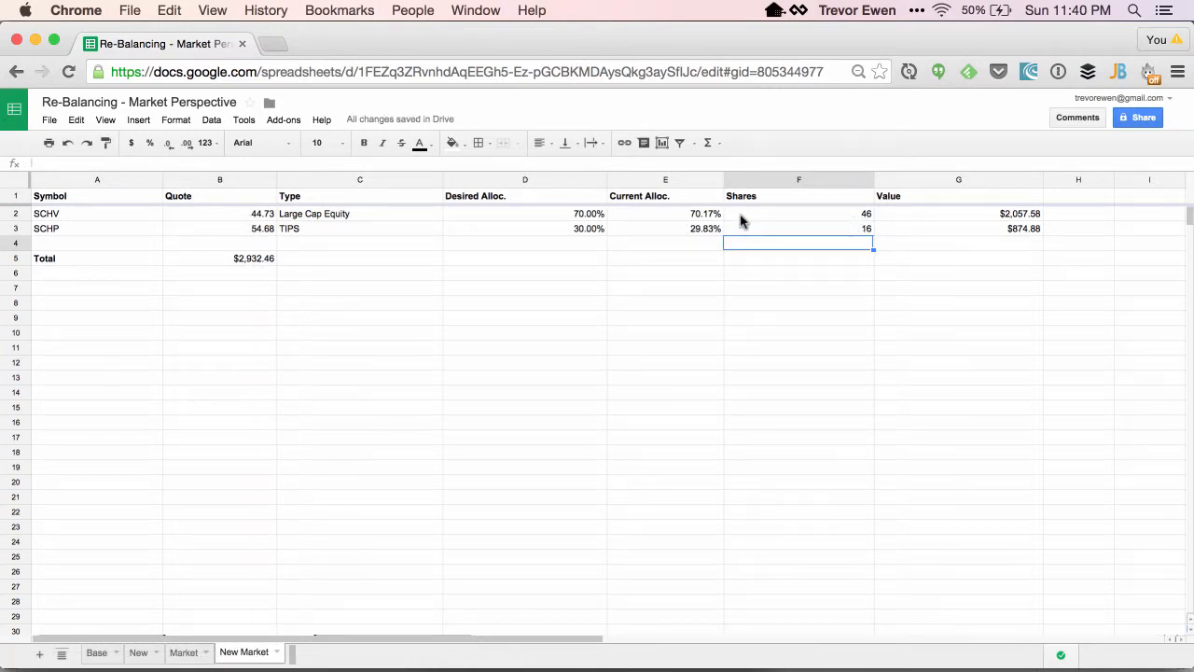
Set SCHV's shares to 45.
{"action": "double_click", "coordinate": [808, 214]}
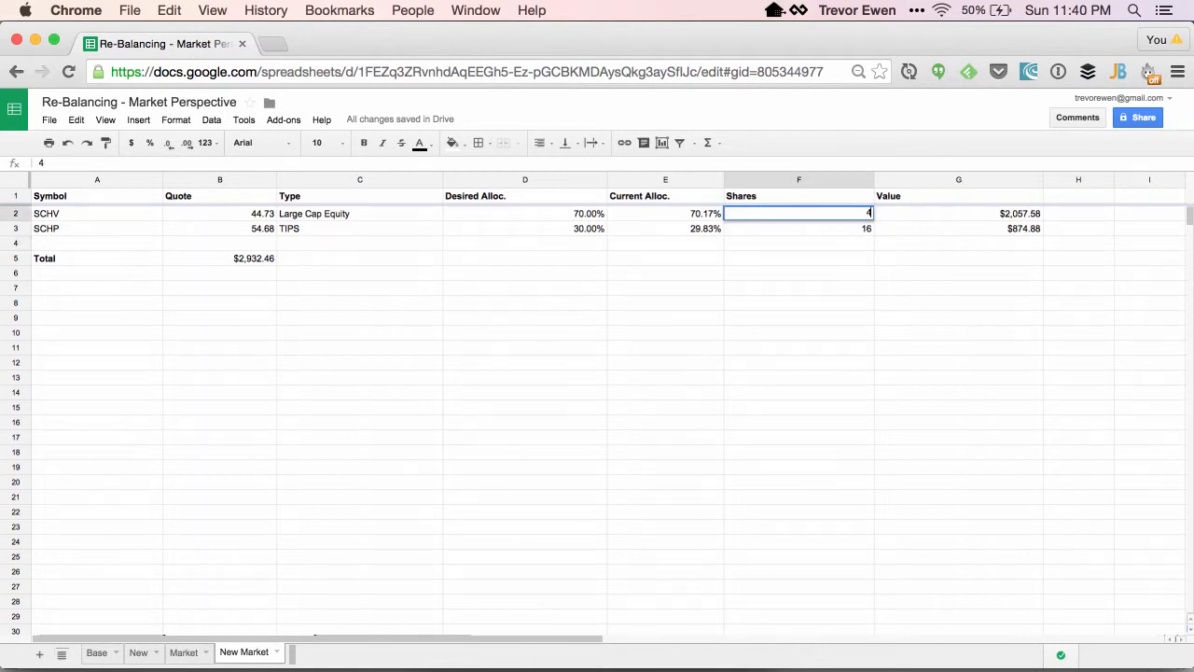
{"action": "key", "text": "Return"}
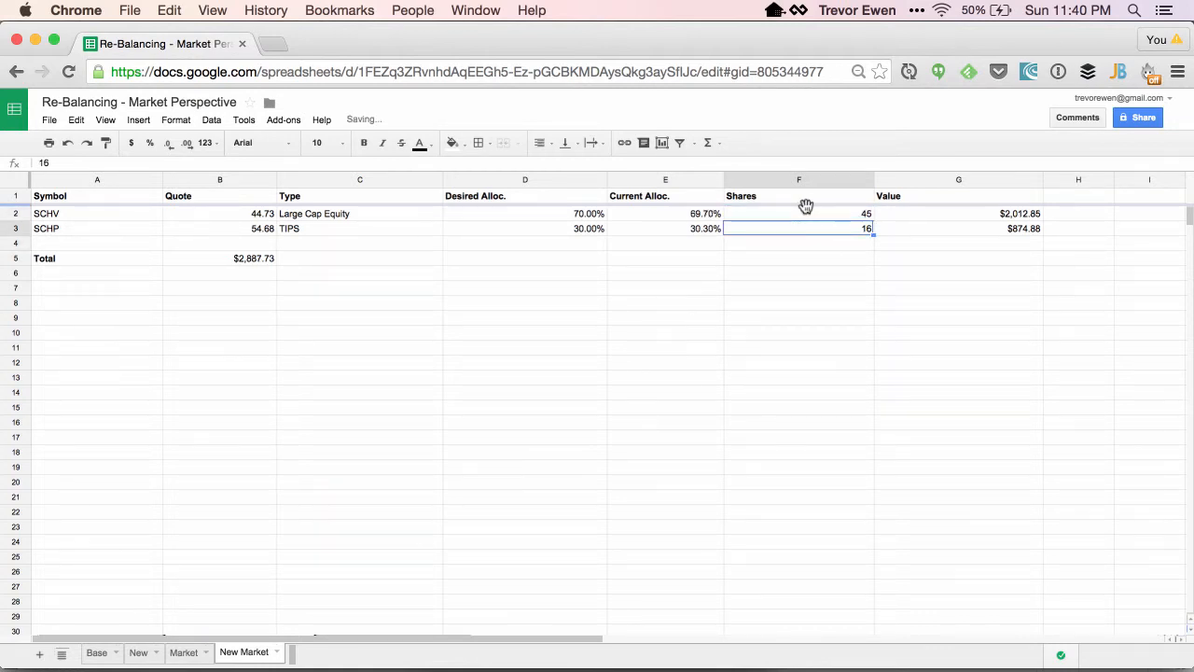